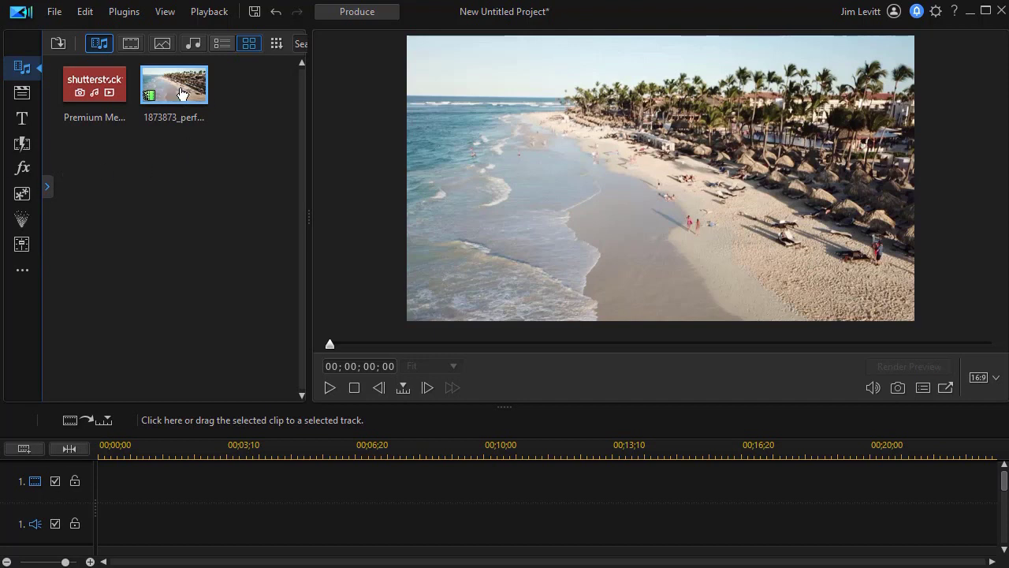
Place the beach clip on the first video track and cue the playhead to about 00;00;11;26.
{"action": "left_click_drag", "start_coordinate": [181, 95], "coordinate": [140, 498]}
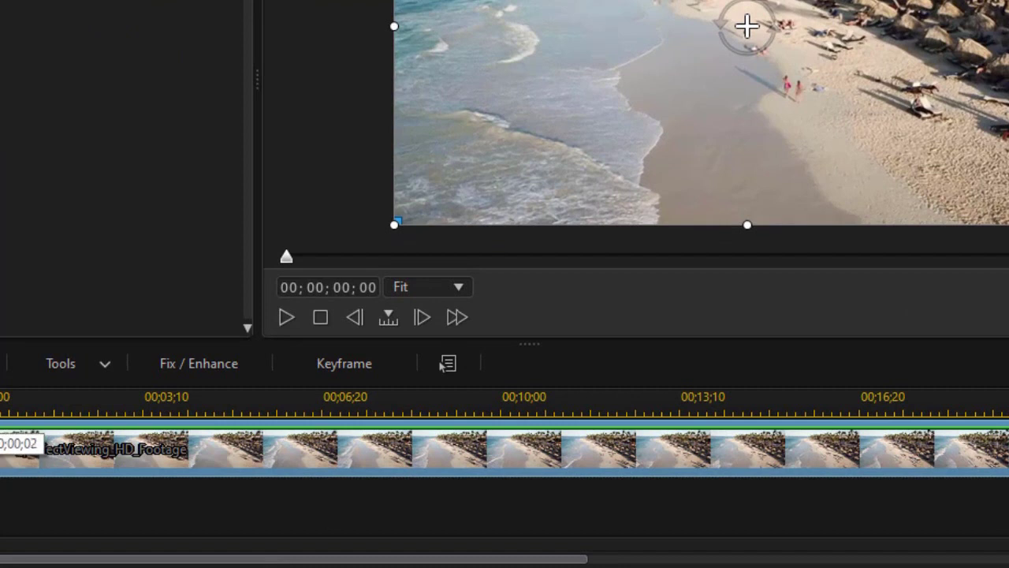
{"action": "left_click_drag", "start_coordinate": [87, 407], "coordinate": [603, 403]}
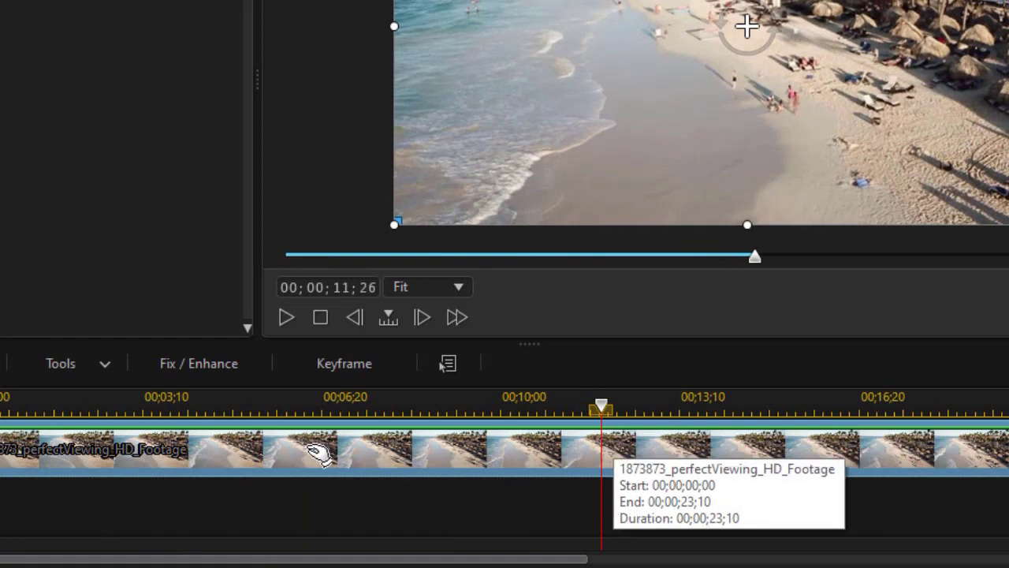
Freeze the beach clip at the playhead using Edit Video > Freeze Frame.
{"action": "right_click", "coordinate": [311, 456]}
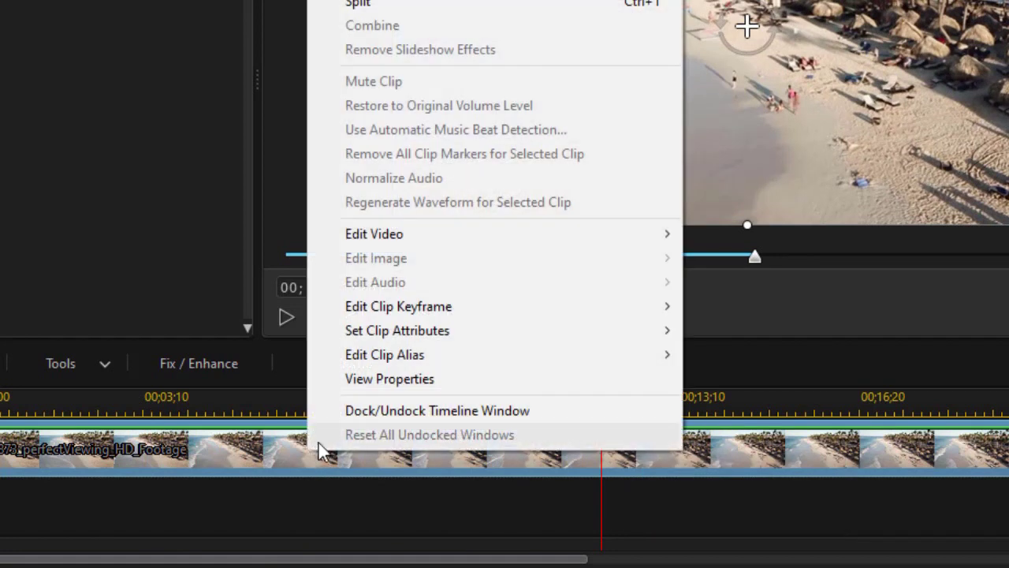
{"action": "mouse_move", "coordinate": [409, 241]}
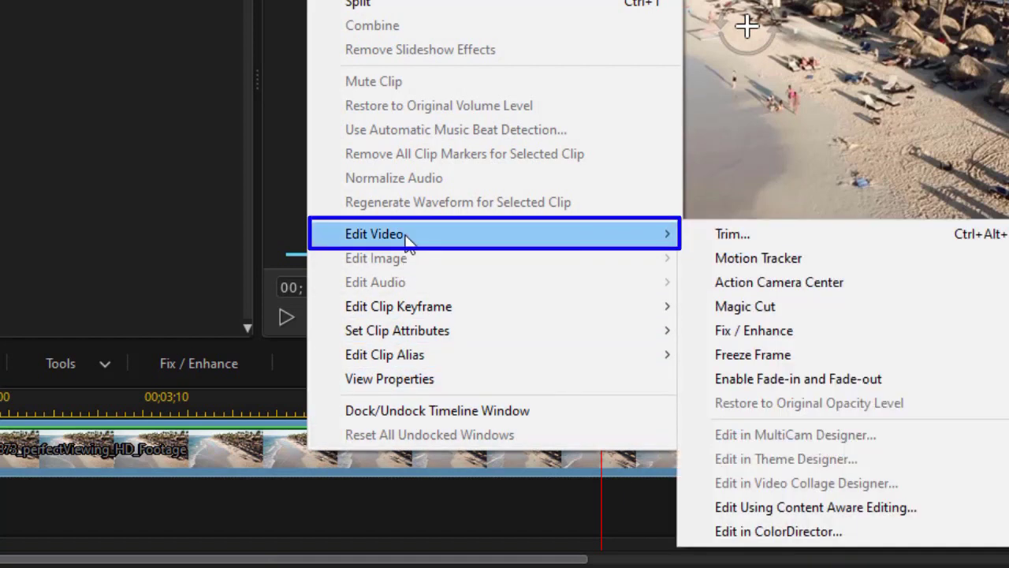
{"action": "left_click", "coordinate": [860, 354]}
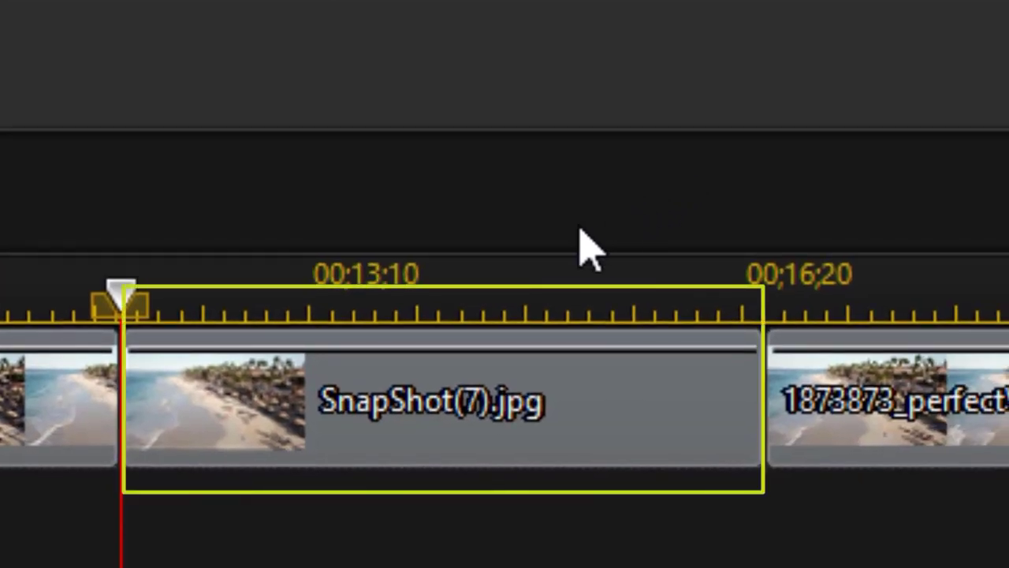
{"action": "mouse_move", "coordinate": [462, 380]}
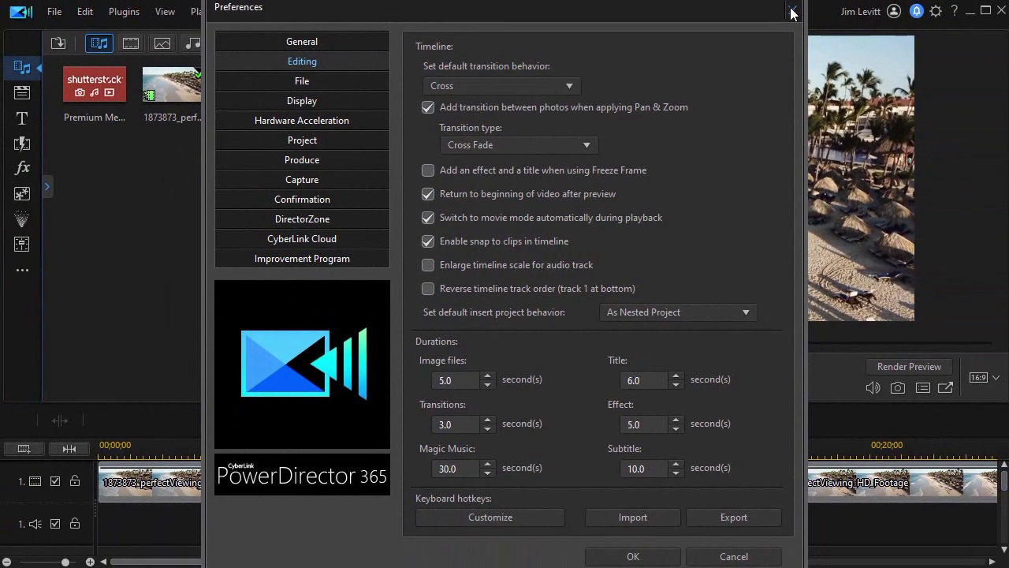
{"action": "left_click", "coordinate": [787, 14]}
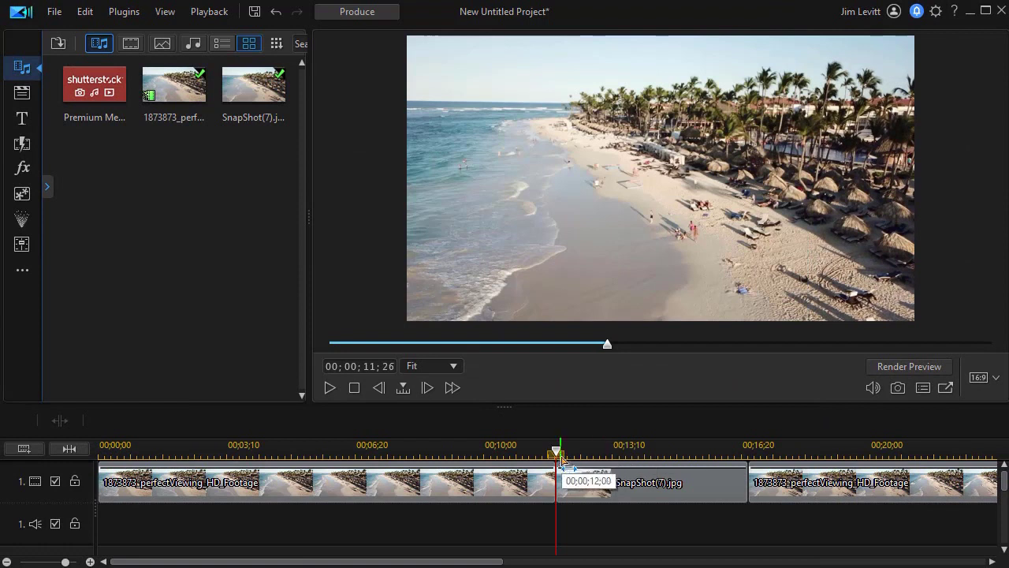
Set the SnapShot(7).jpg still's duration to 3 seconds, then select the beach clip's first half near 10 seconds.
{"action": "left_click_drag", "start_coordinate": [556, 453], "coordinate": [498, 453]}
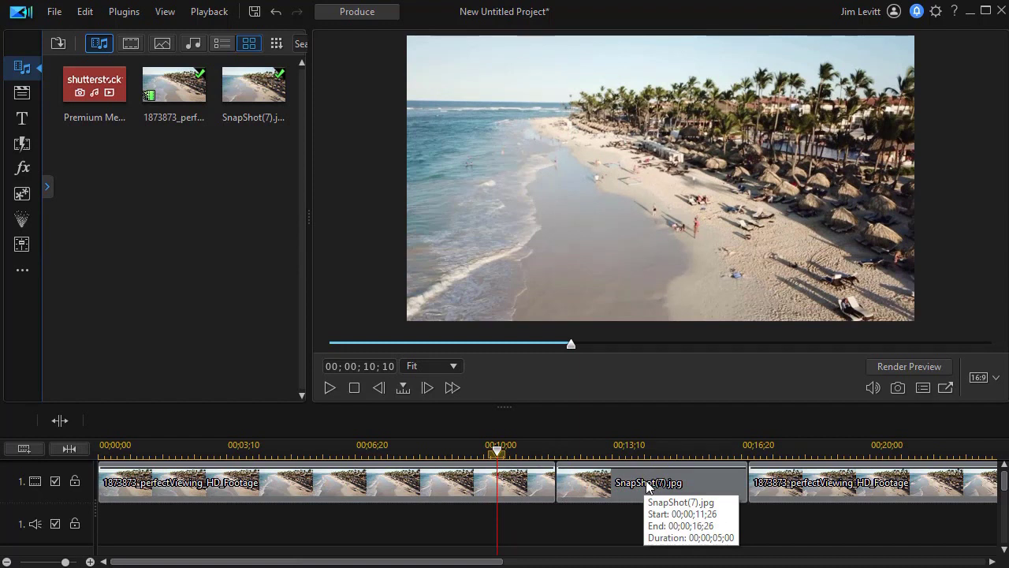
{"action": "left_click", "coordinate": [606, 483]}
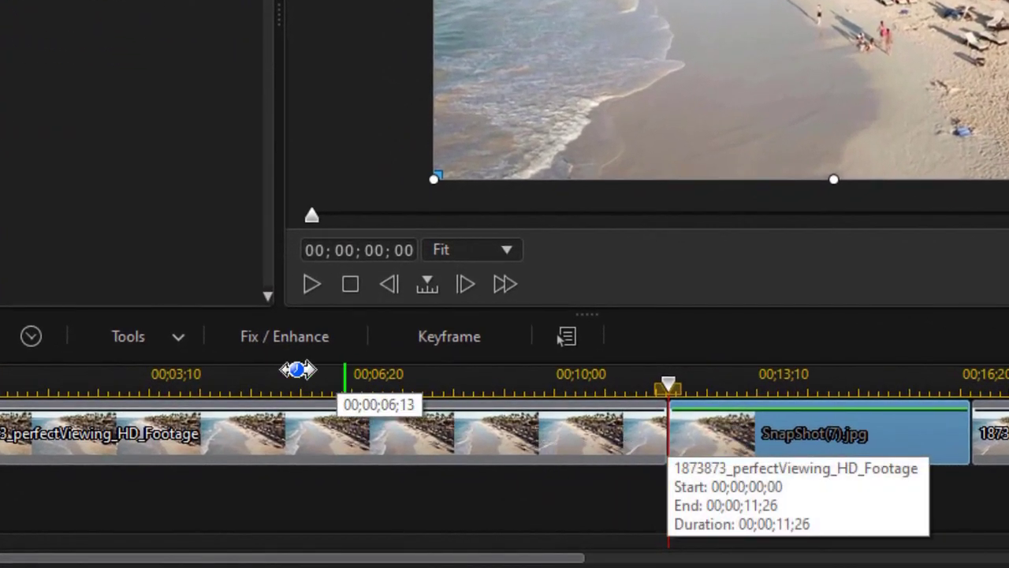
{"action": "left_click", "coordinate": [32, 335]}
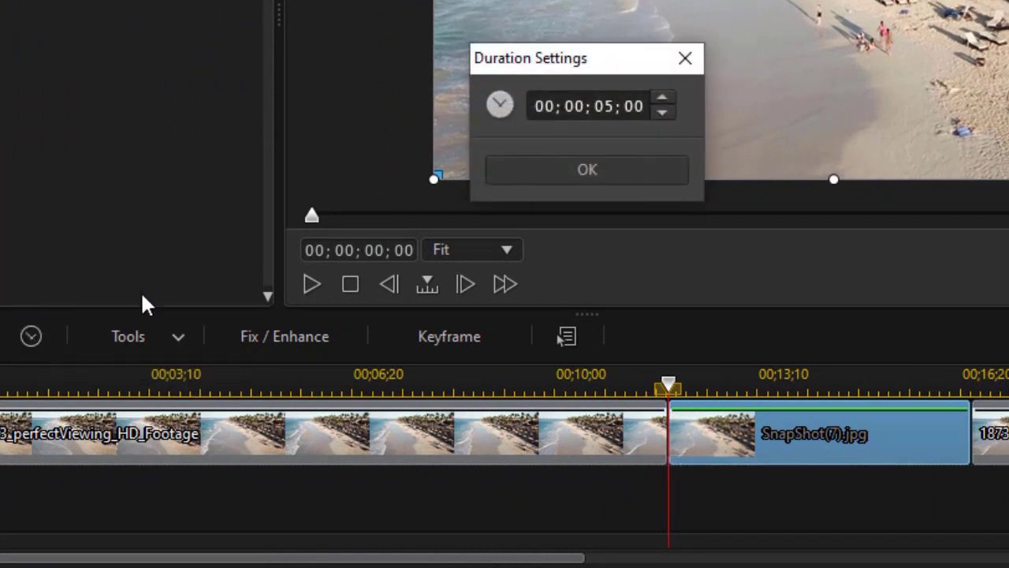
{"action": "left_click", "coordinate": [601, 105]}
{"action": "type", "text": "3"}
{"action": "key", "text": "Return"}
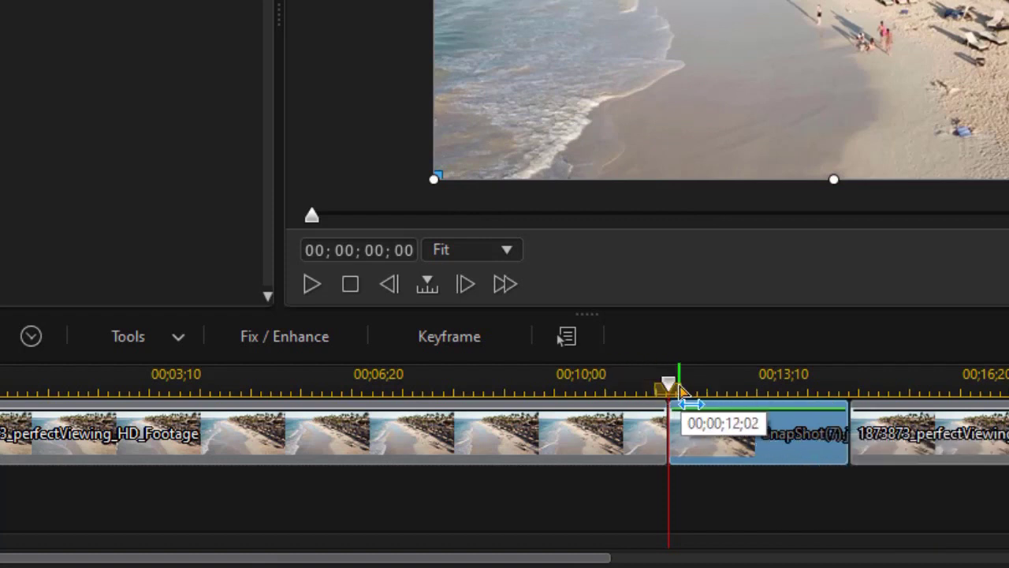
{"action": "left_click", "coordinate": [588, 399]}
{"action": "left_click", "coordinate": [583, 403]}
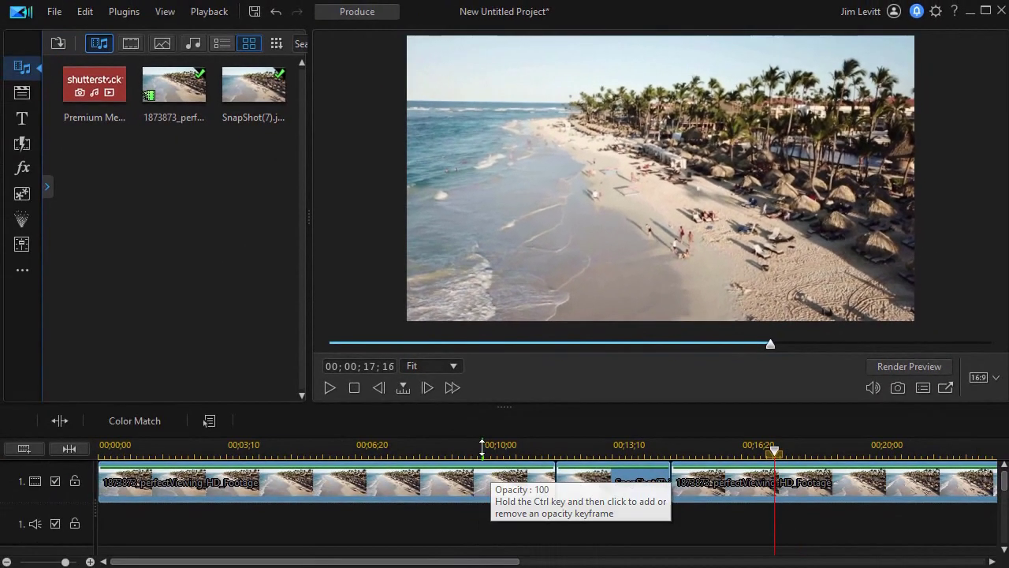
Undo the timeline clips, delete SnapShot(7).jpg from the media library, and select the beach clip.
{"action": "key", "text": "ctrl+z"}
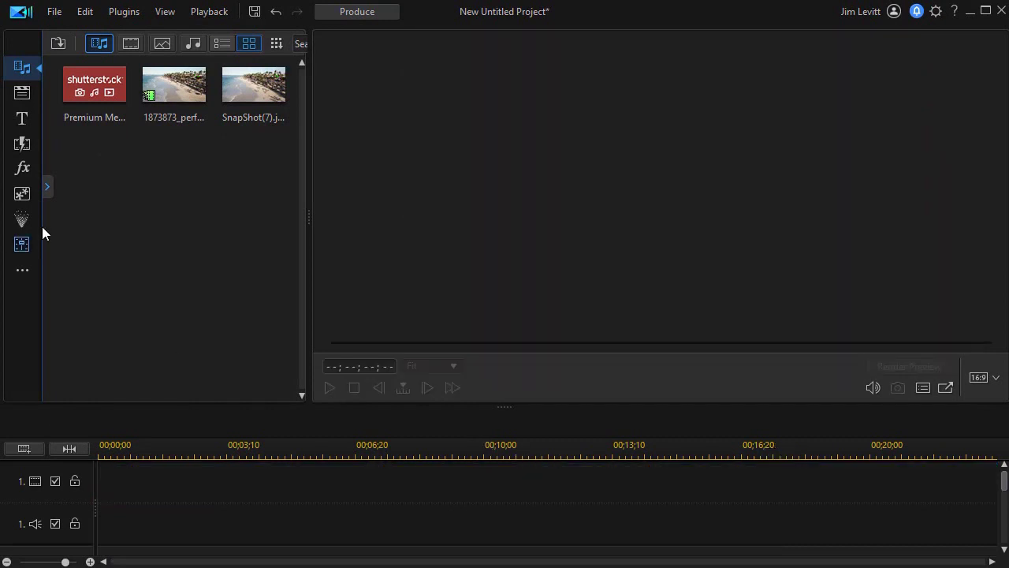
{"action": "left_click", "coordinate": [252, 89]}
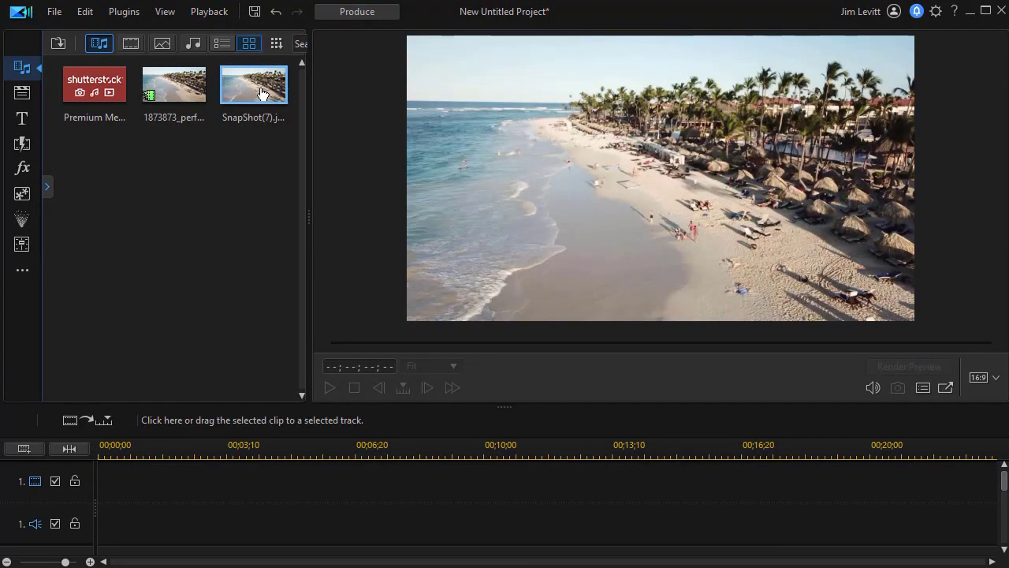
{"action": "key", "text": "Delete"}
{"action": "left_click", "coordinate": [189, 91]}
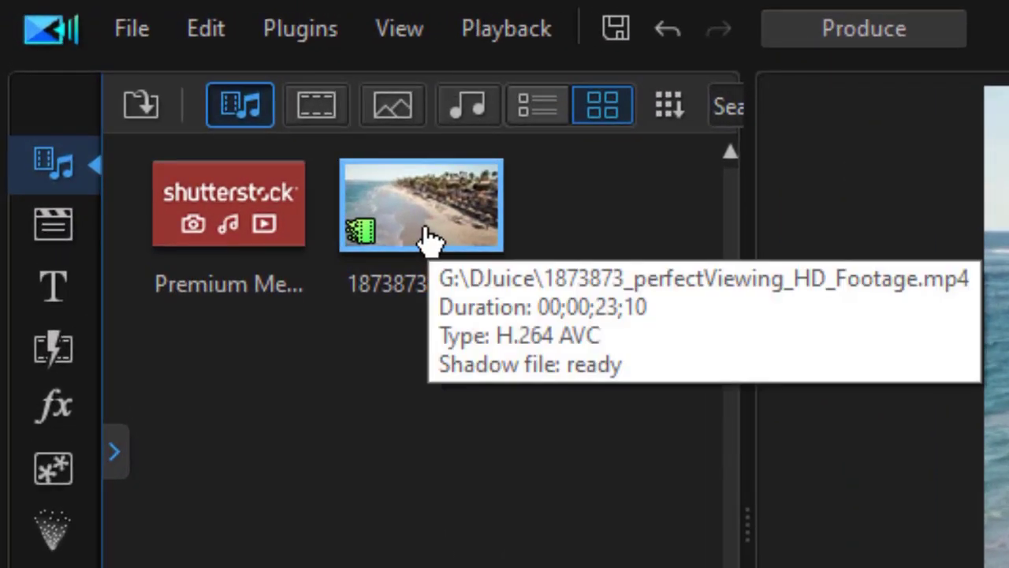
Launch Action Camera Center from Plugins and expand the Freeze Frame section on the Effect tab.
{"action": "left_click", "coordinate": [329, 39]}
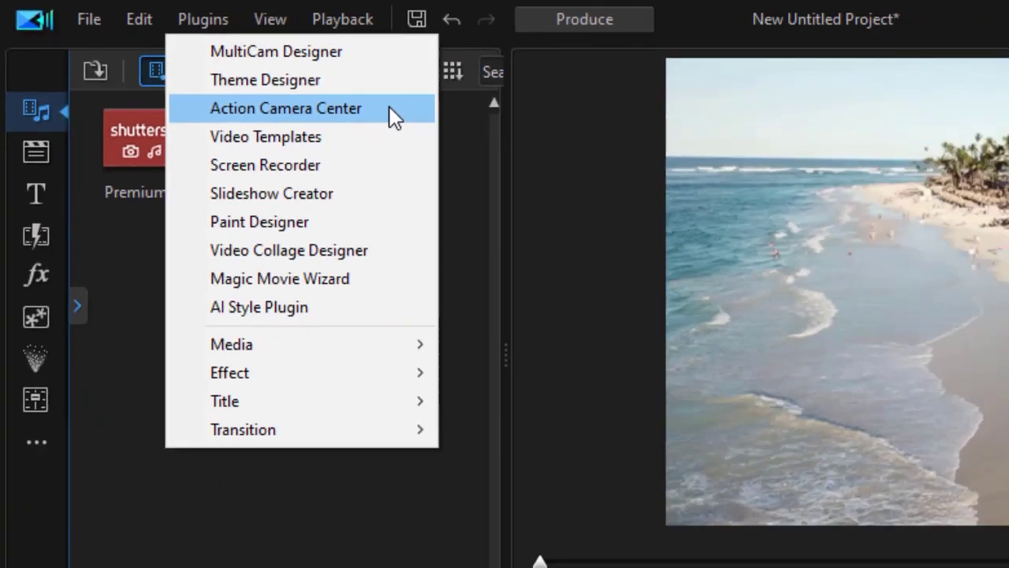
{"action": "left_click", "coordinate": [571, 162]}
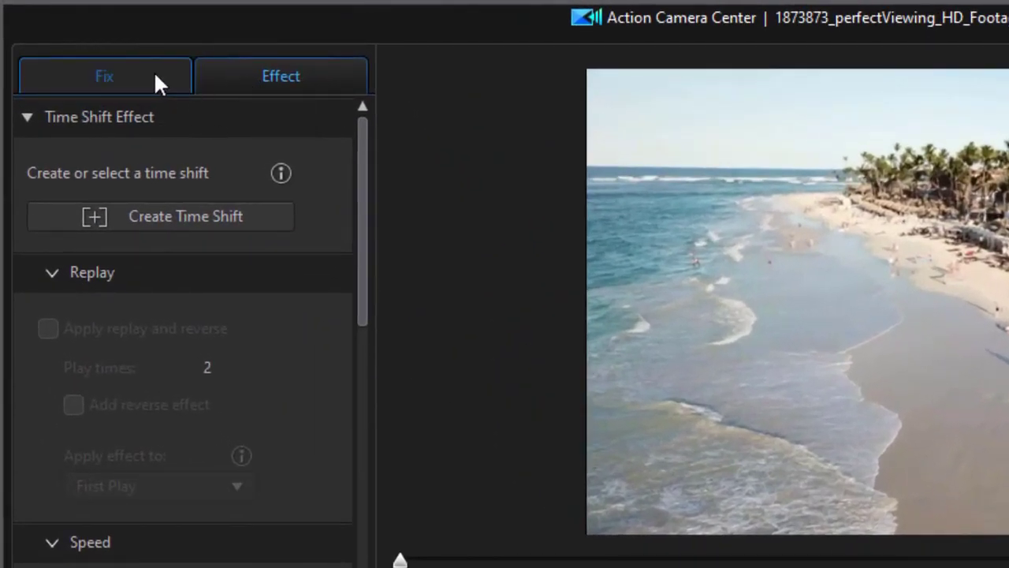
{"action": "left_click", "coordinate": [153, 83]}
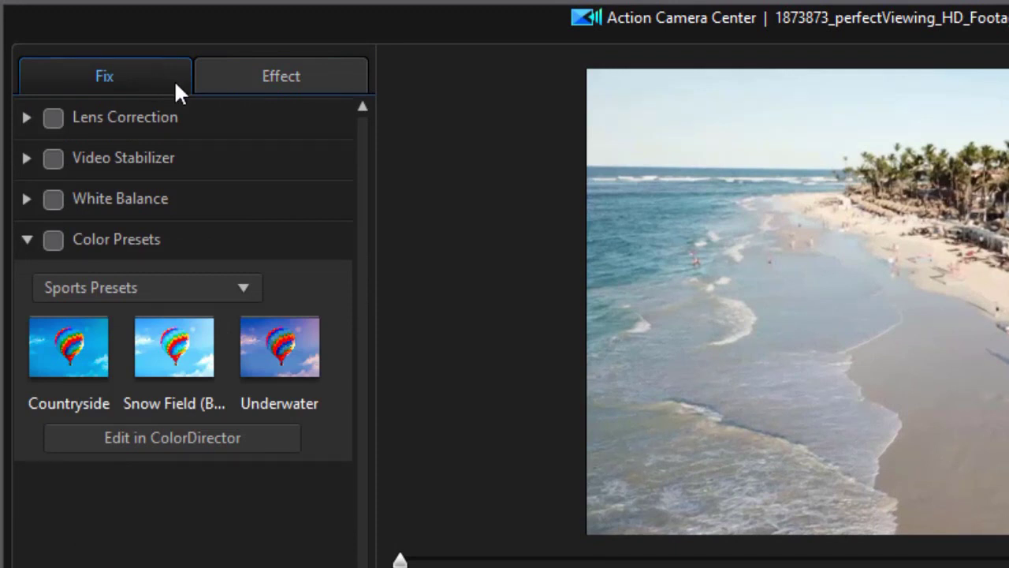
{"action": "left_click", "coordinate": [237, 87]}
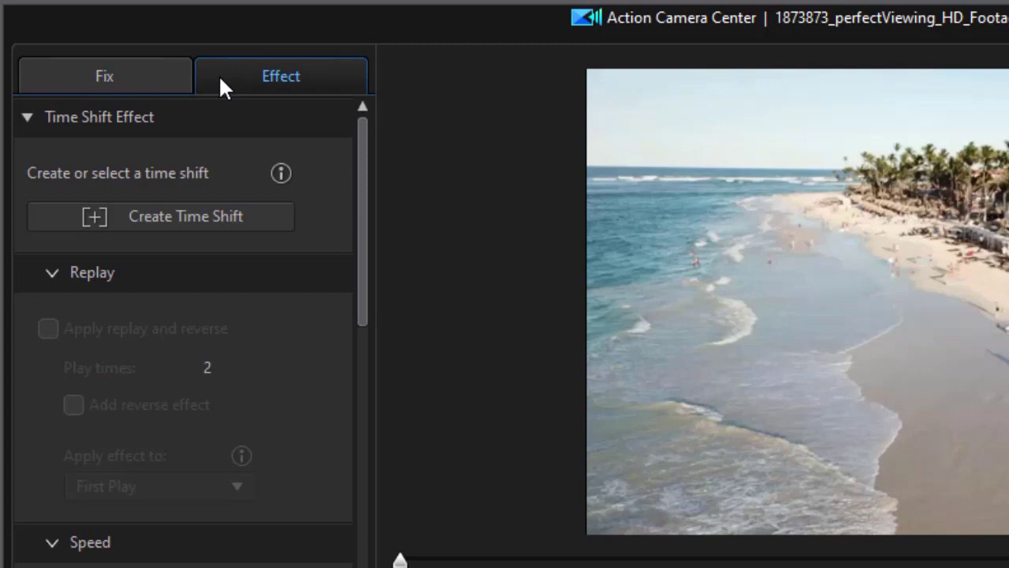
{"action": "left_click", "coordinate": [28, 119]}
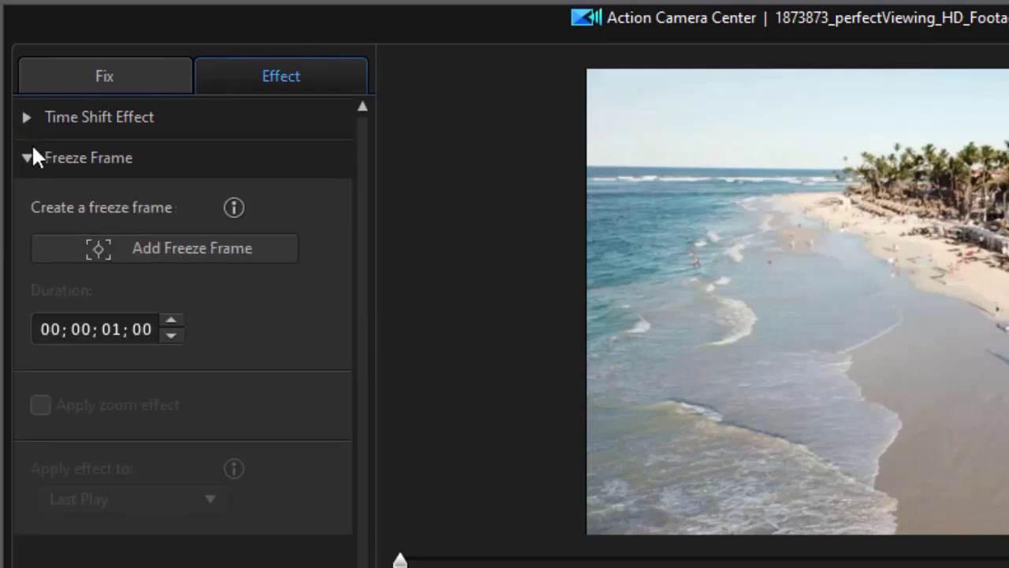
{"action": "left_click", "coordinate": [28, 159]}
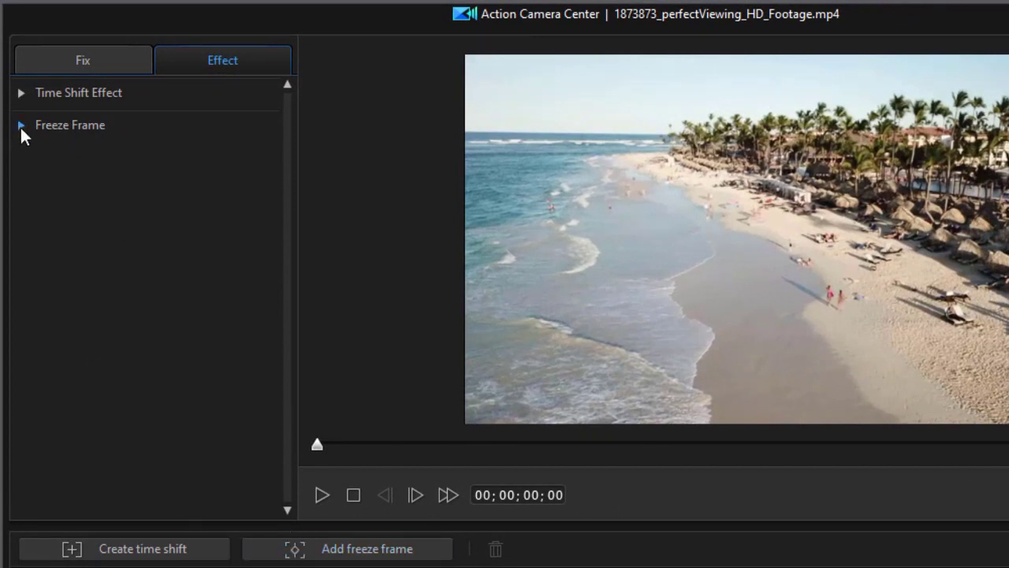
{"action": "left_click", "coordinate": [21, 126]}
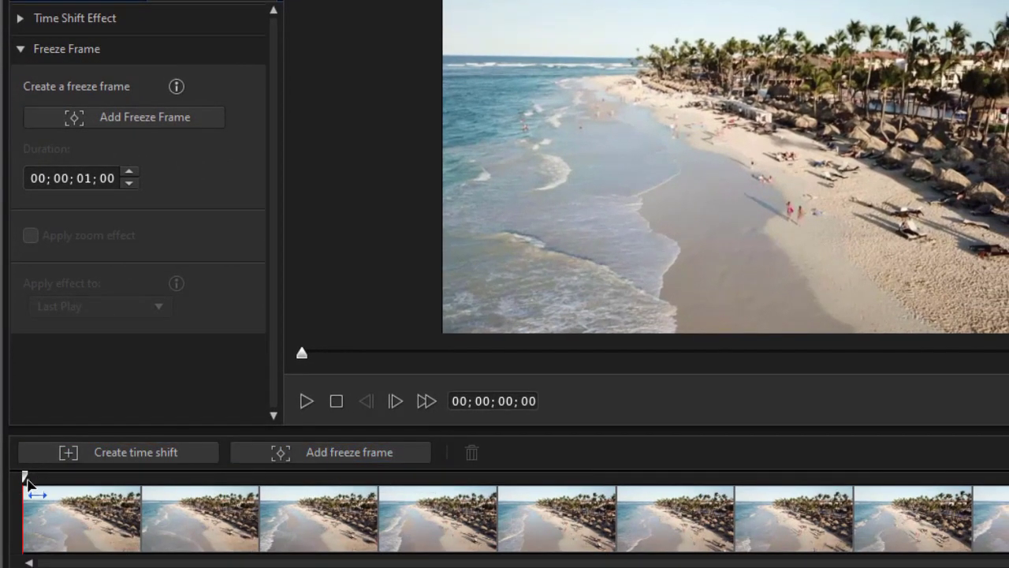
Scrub the beach clip preview to 00;00;10;06, zooming the filmstrip in and back out.
{"action": "left_click_drag", "start_coordinate": [24, 479], "coordinate": [354, 485]}
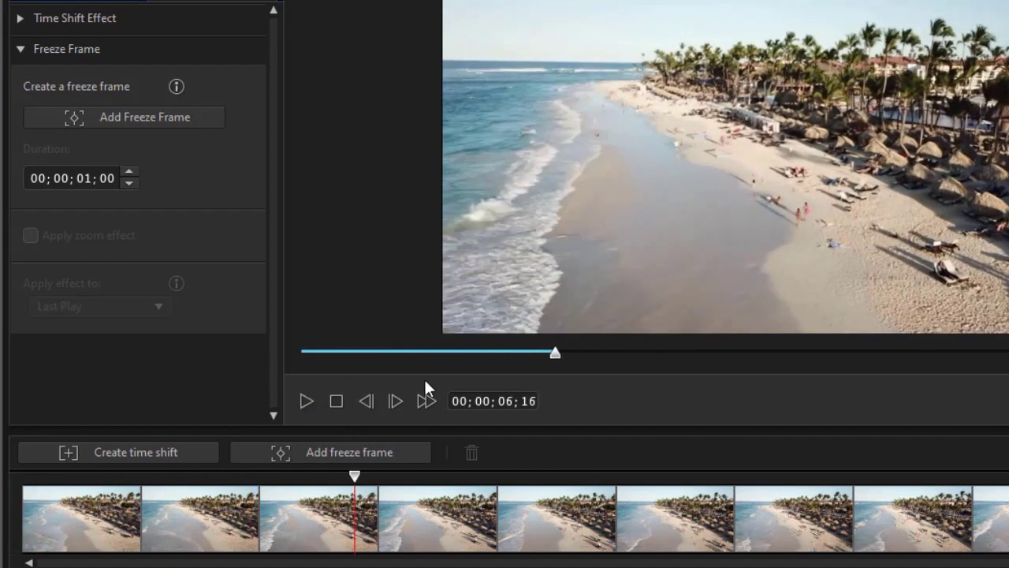
{"action": "left_click_drag", "start_coordinate": [557, 361], "coordinate": [810, 375]}
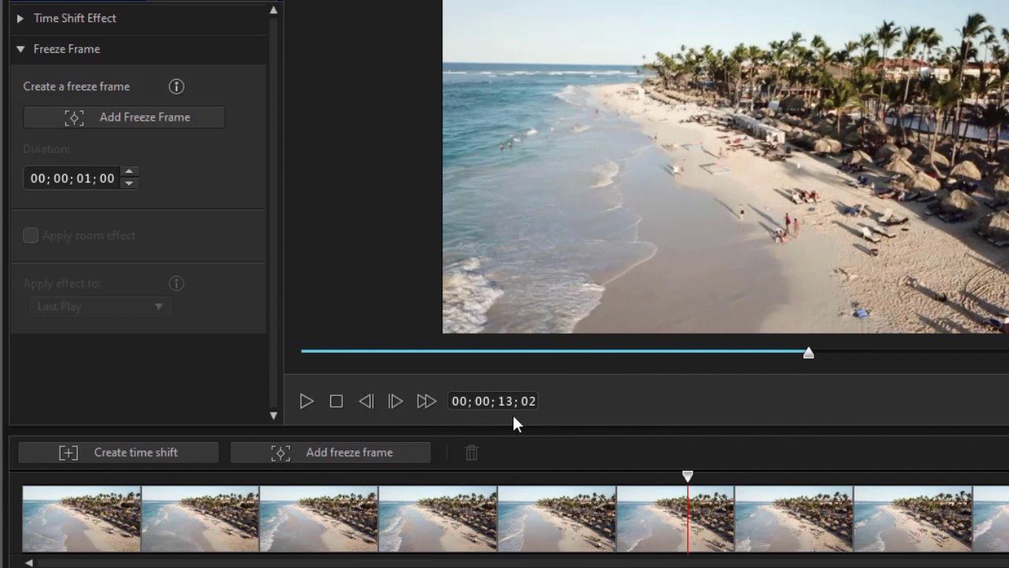
{"action": "left_click_drag", "start_coordinate": [812, 369], "coordinate": [698, 361]}
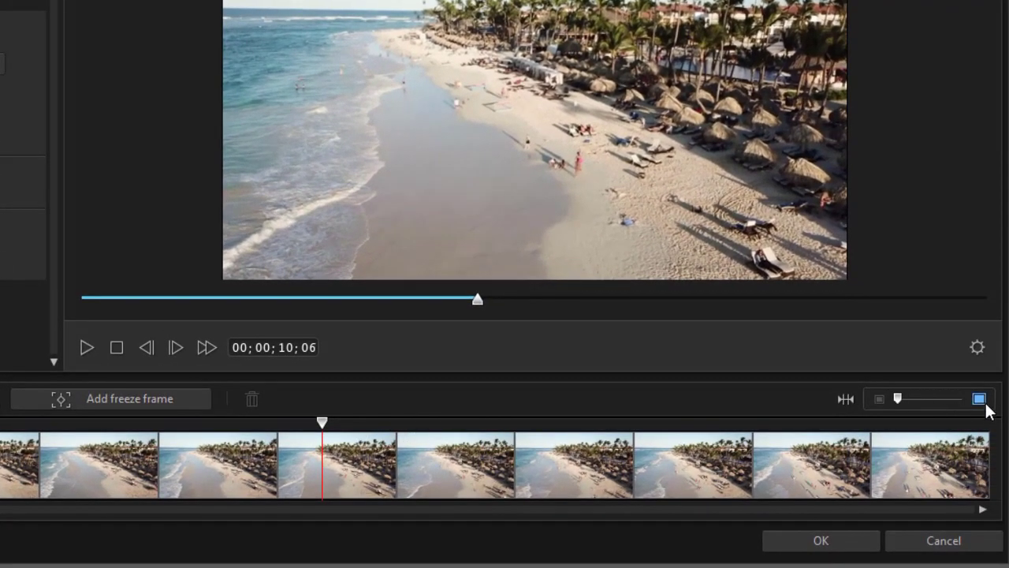
{"action": "left_click", "coordinate": [907, 396]}
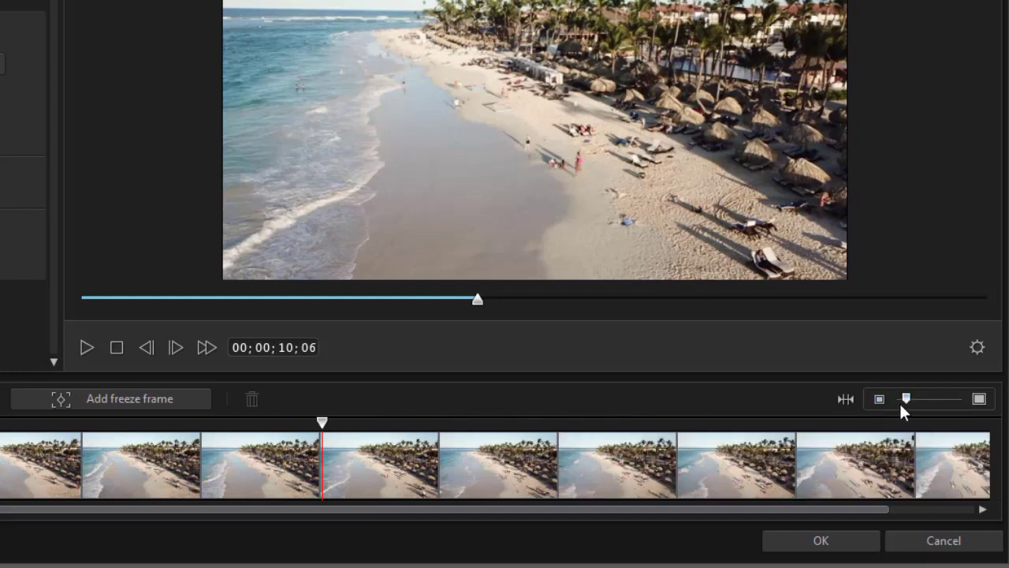
{"action": "left_click", "coordinate": [846, 399]}
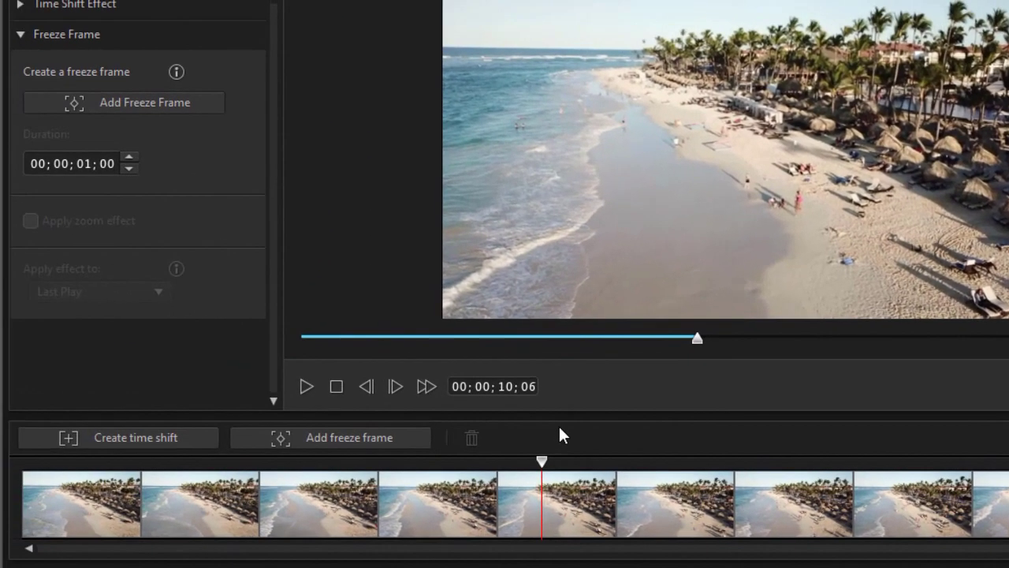
{"action": "left_click", "coordinate": [140, 112]}
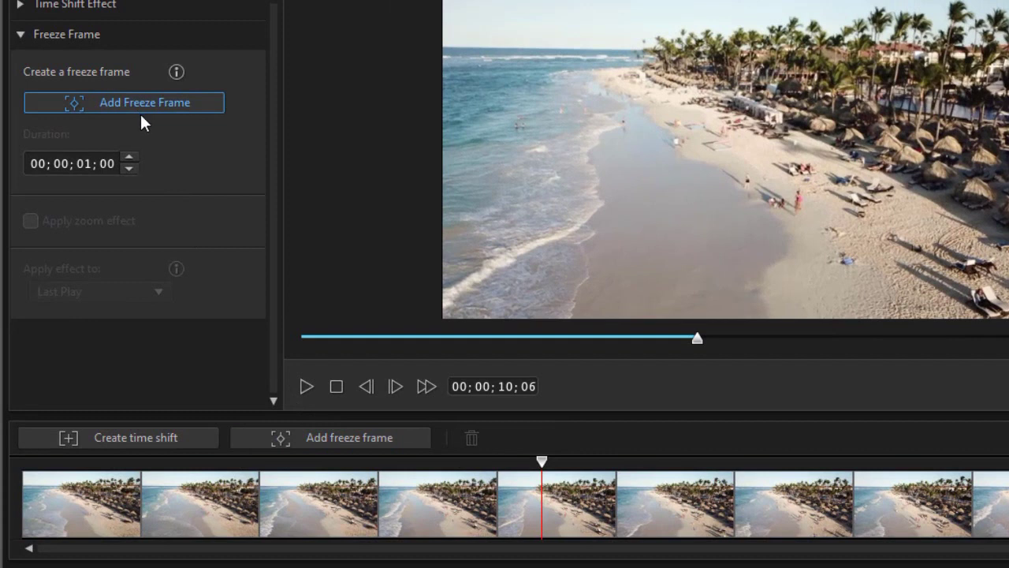
Add a freeze frame at 00;00;10;06 and play it back to preview.
{"action": "left_click", "coordinate": [366, 437]}
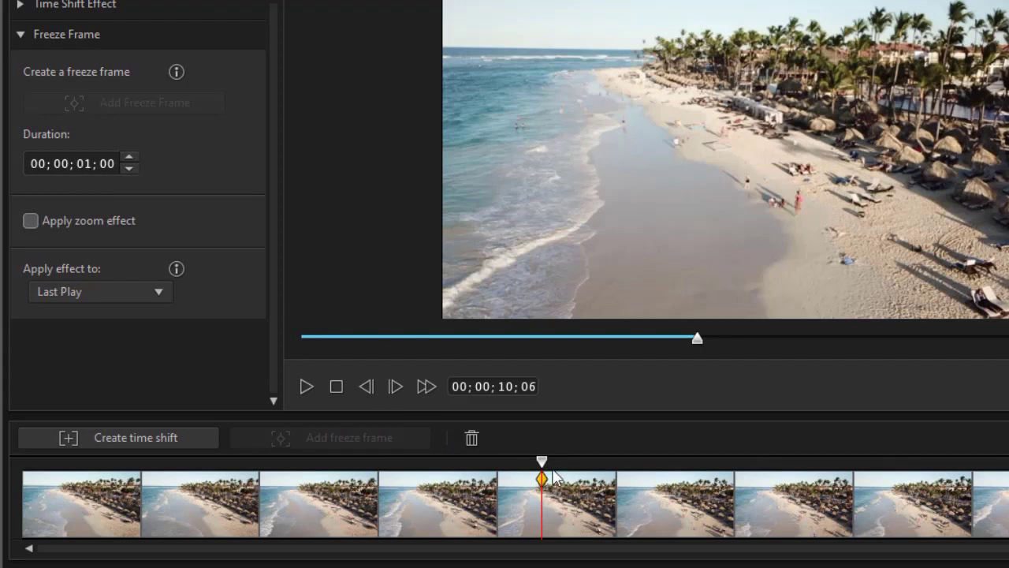
{"action": "left_click_drag", "start_coordinate": [544, 479], "coordinate": [509, 481]}
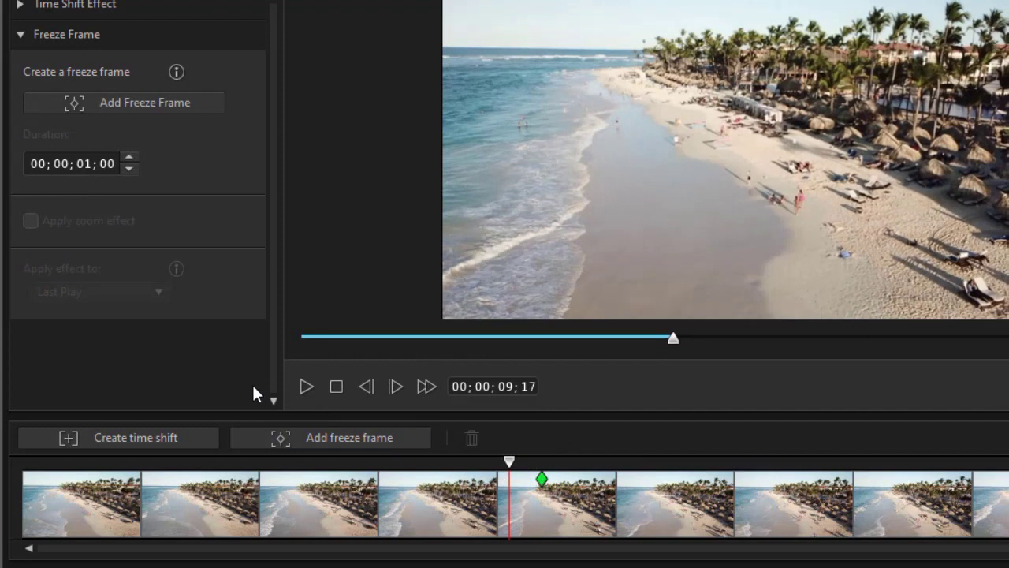
{"action": "left_click", "coordinate": [306, 387]}
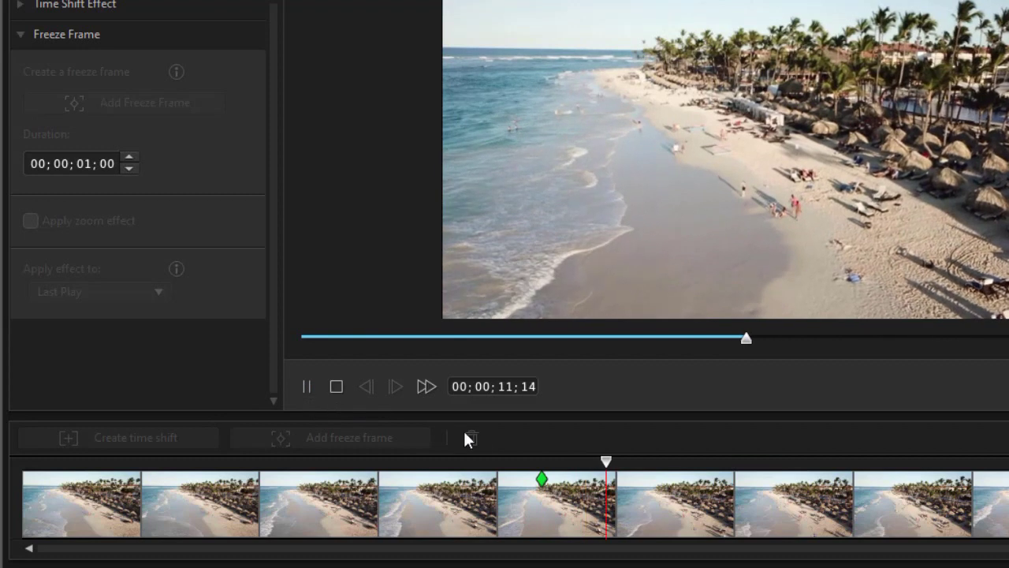
{"action": "left_click", "coordinate": [335, 386]}
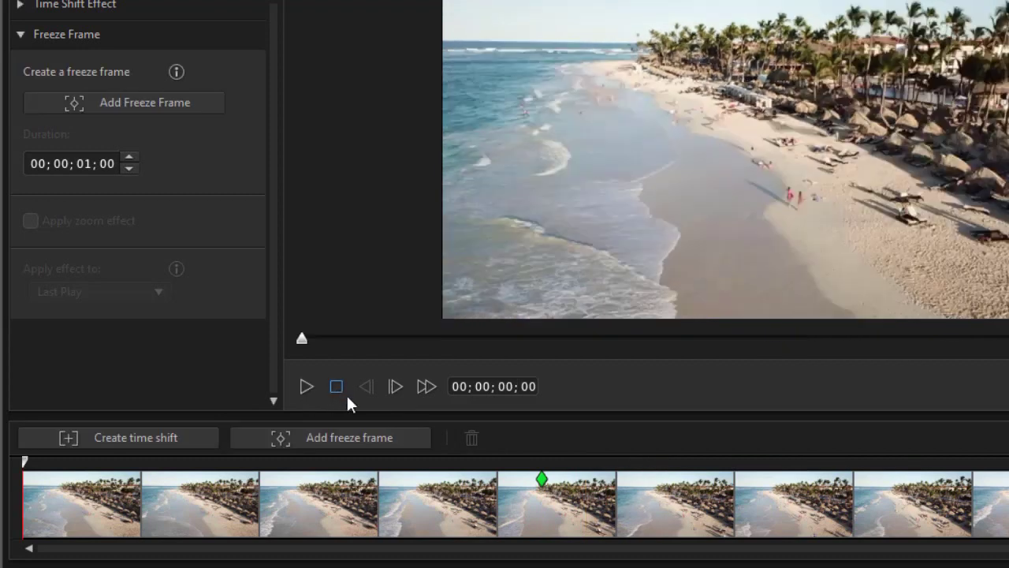
Set the freeze duration to 3 seconds, preview it, and cue the playhead to 13;02.
{"action": "left_click", "coordinate": [541, 483]}
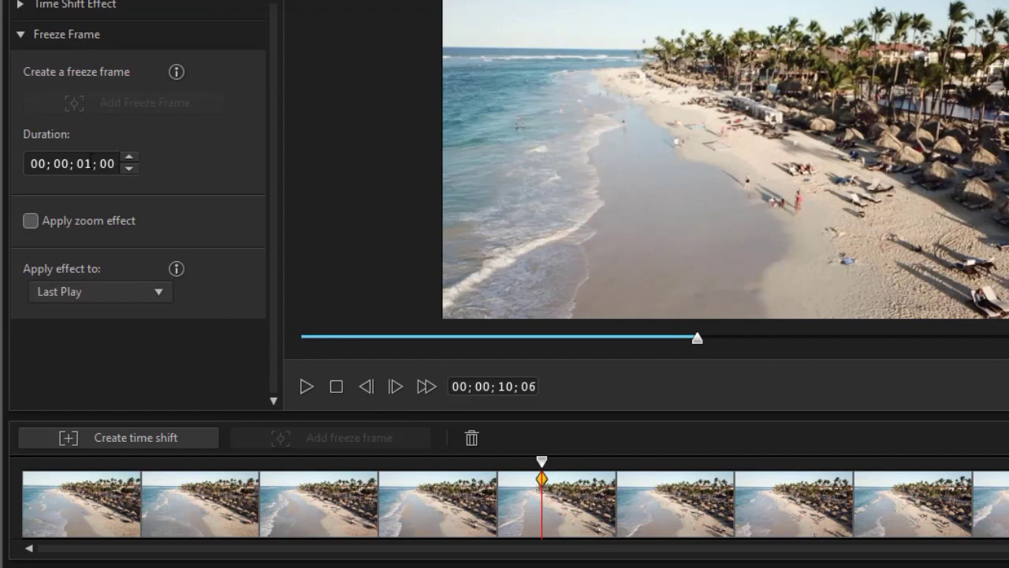
{"action": "left_click", "coordinate": [84, 163]}
{"action": "type", "text": "3"}
{"action": "left_click_drag", "start_coordinate": [541, 461], "coordinate": [506, 464]}
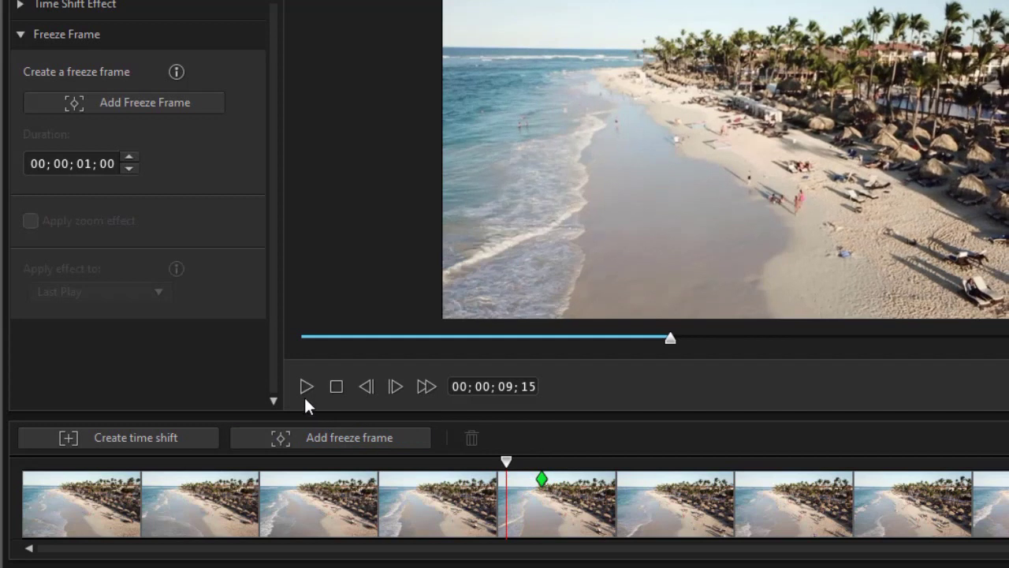
{"action": "left_click", "coordinate": [303, 387]}
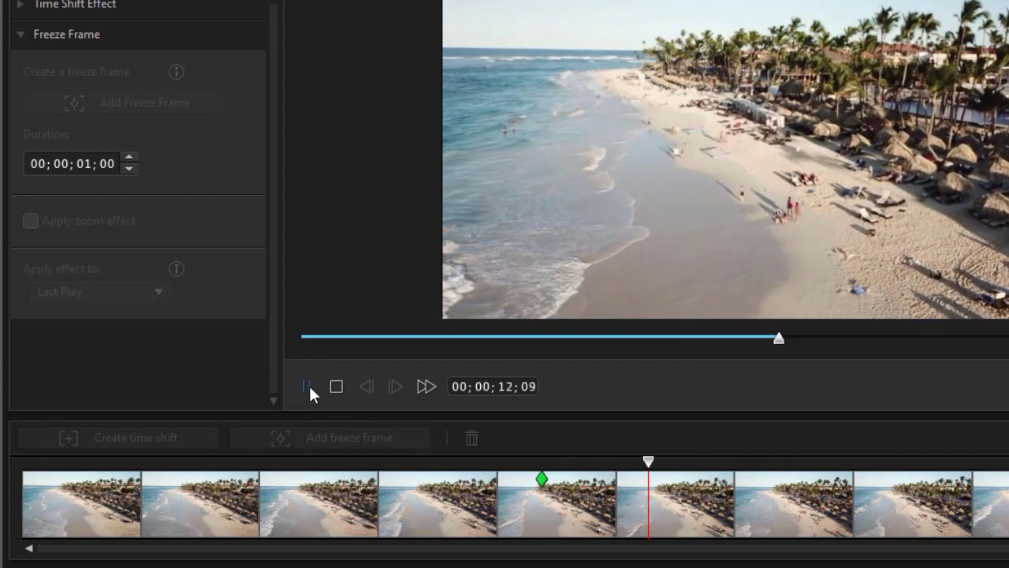
{"action": "left_click", "coordinate": [308, 386]}
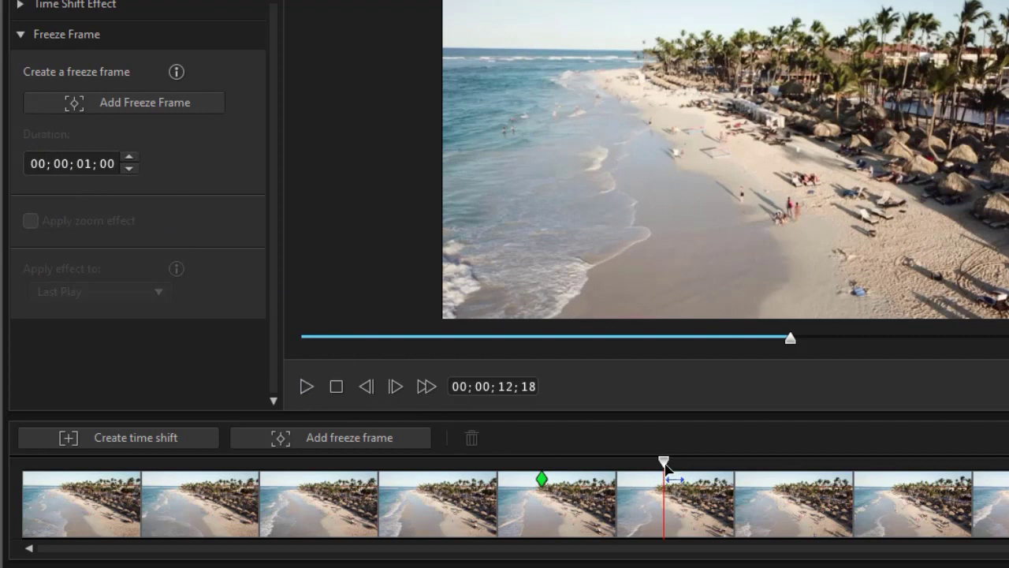
{"action": "left_click_drag", "start_coordinate": [665, 465], "coordinate": [686, 465]}
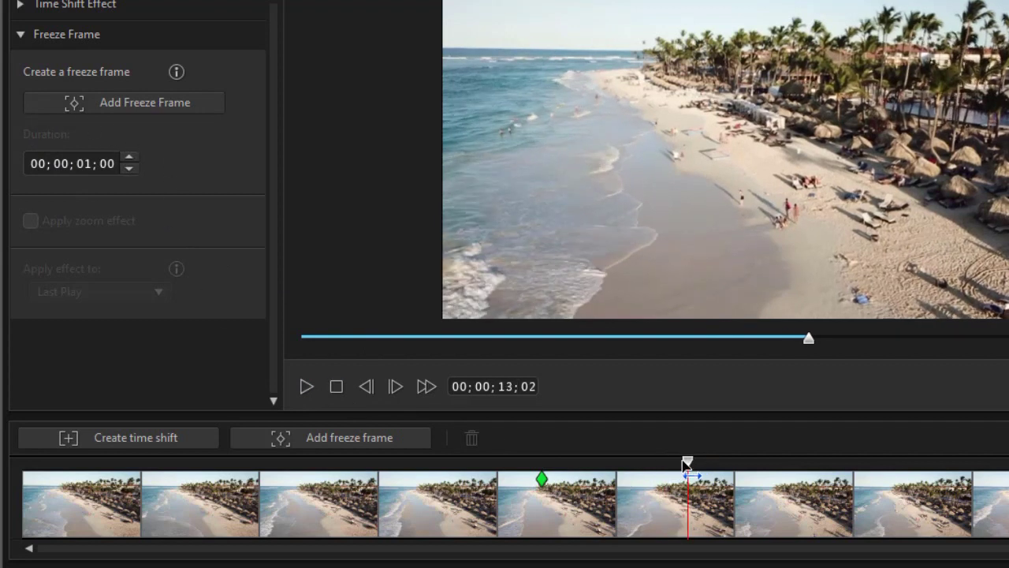
Add a second 2-second freeze frame at 13;02 and preview both freezes.
{"action": "left_click", "coordinate": [389, 440]}
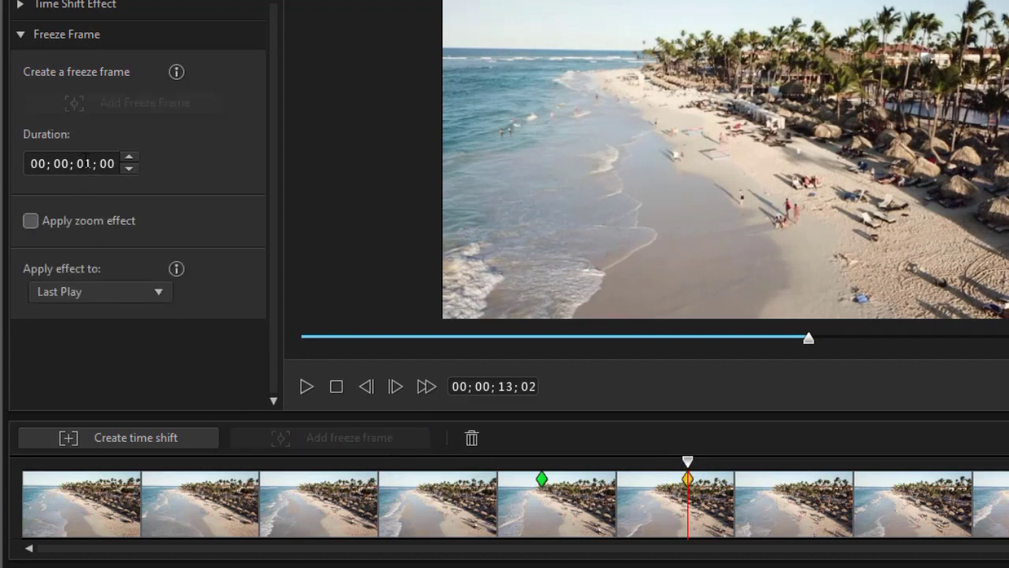
{"action": "left_click", "coordinate": [87, 162]}
{"action": "key", "text": "Up"}
{"action": "left_click_drag", "start_coordinate": [688, 485], "coordinate": [455, 493]}
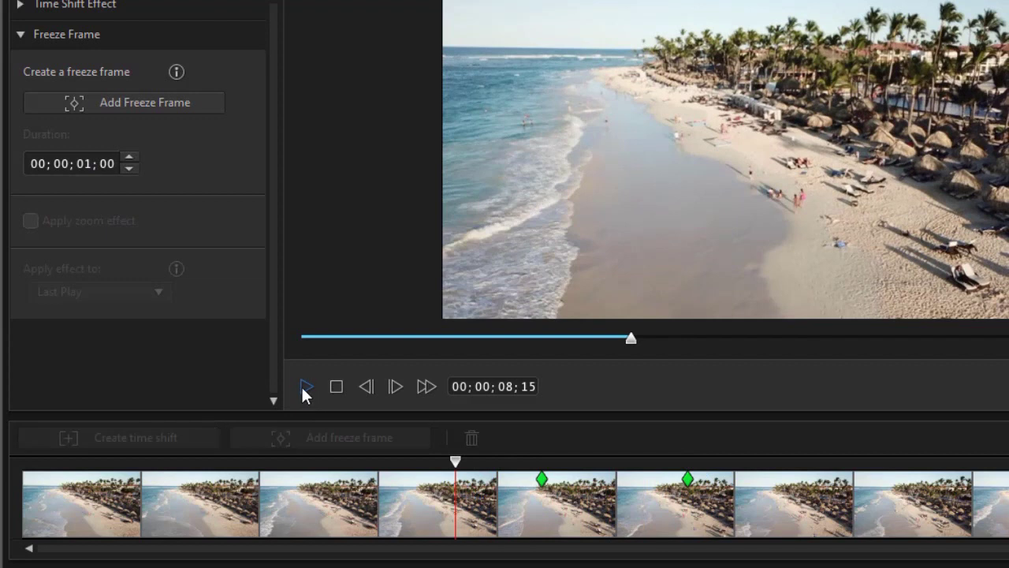
{"action": "left_click", "coordinate": [306, 385]}
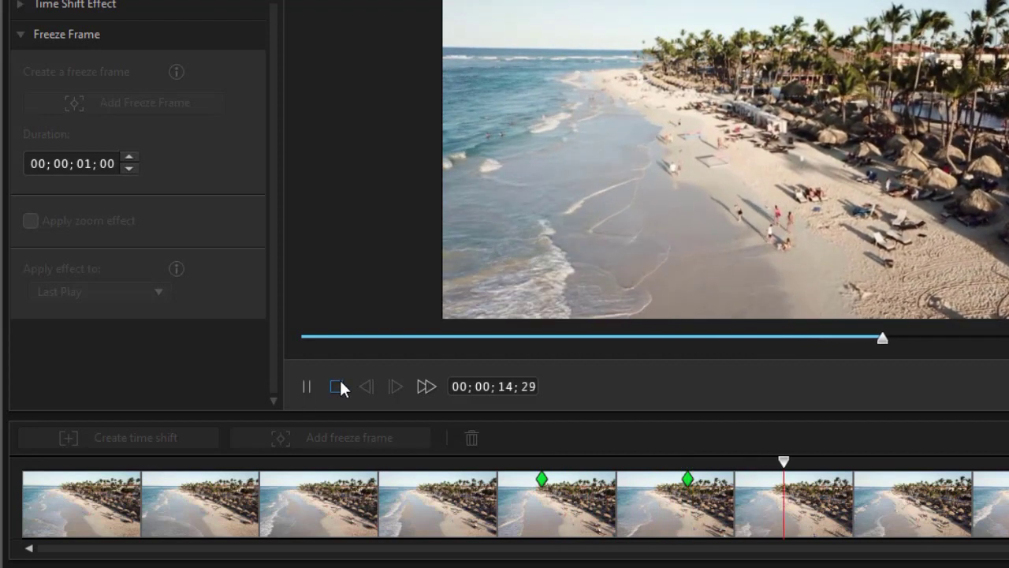
{"action": "left_click", "coordinate": [337, 386]}
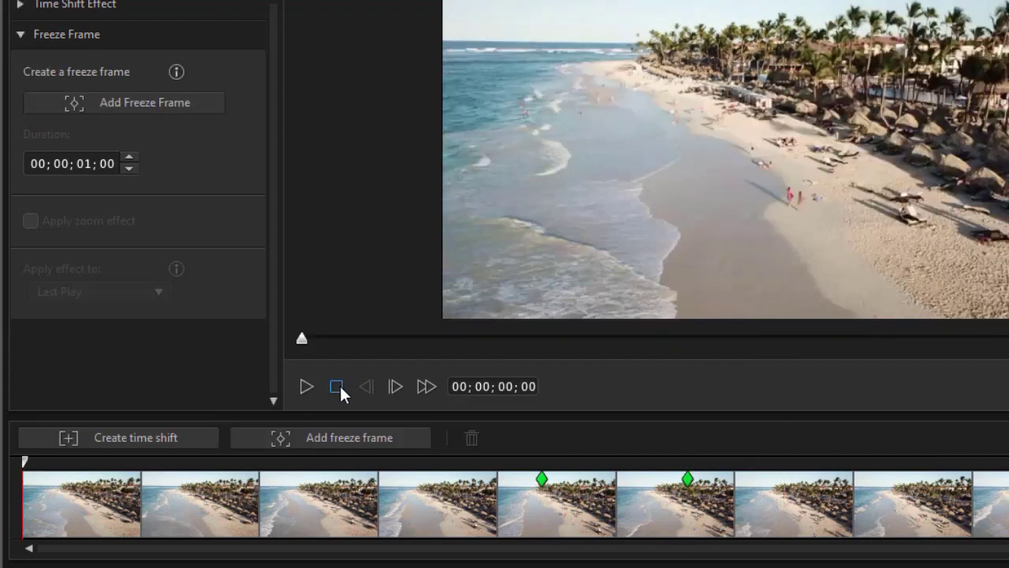
Delete the 13;02 freeze frame and select the remaining one at 10;06.
{"action": "left_click", "coordinate": [684, 478]}
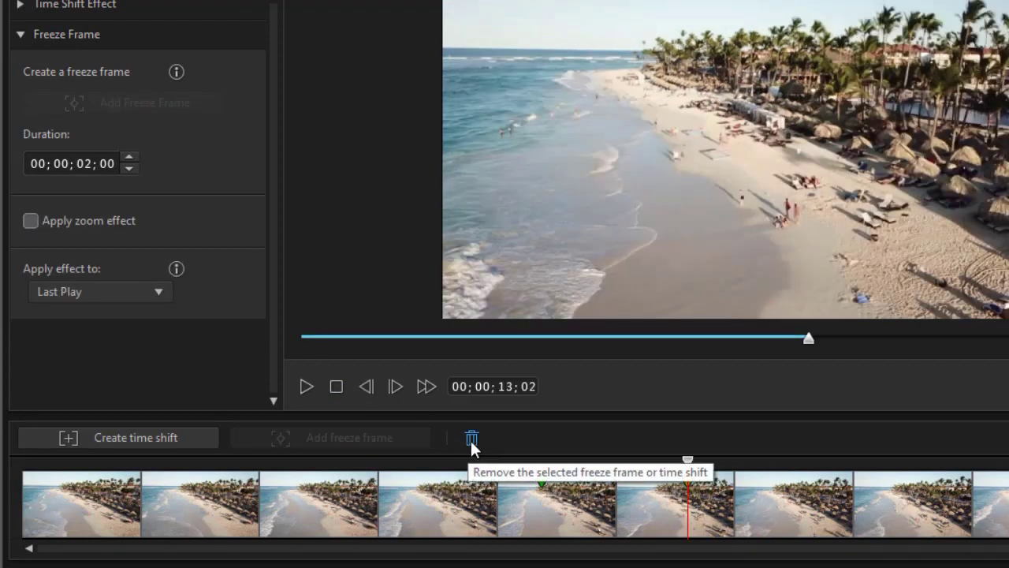
{"action": "left_click", "coordinate": [471, 437]}
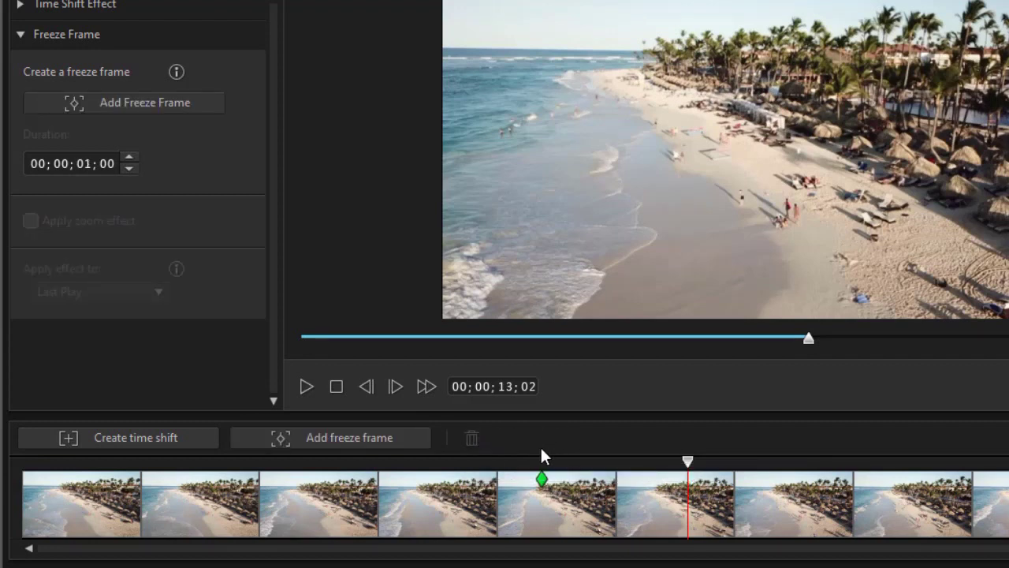
{"action": "left_click", "coordinate": [541, 478]}
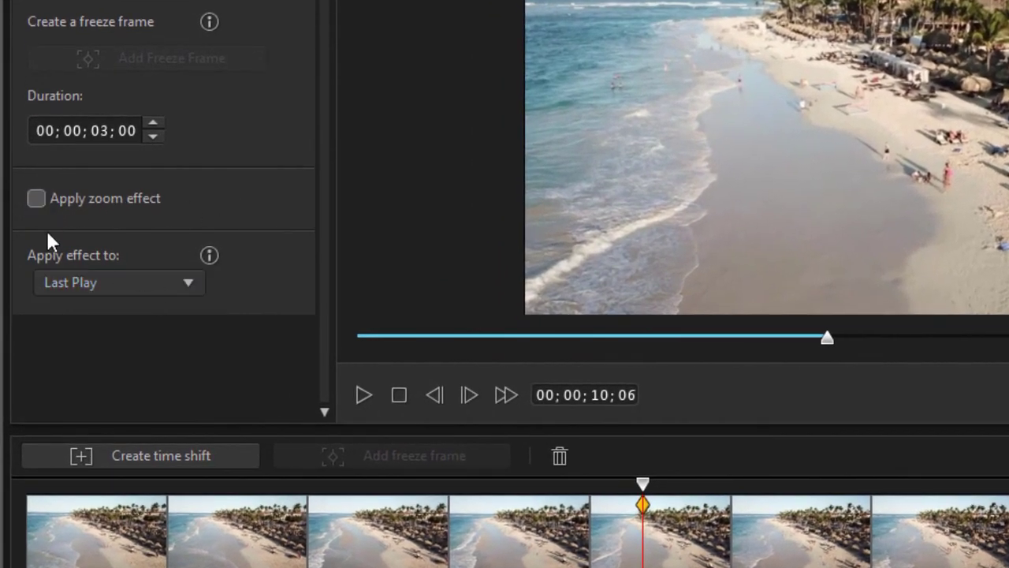
{"action": "left_click", "coordinate": [36, 198]}
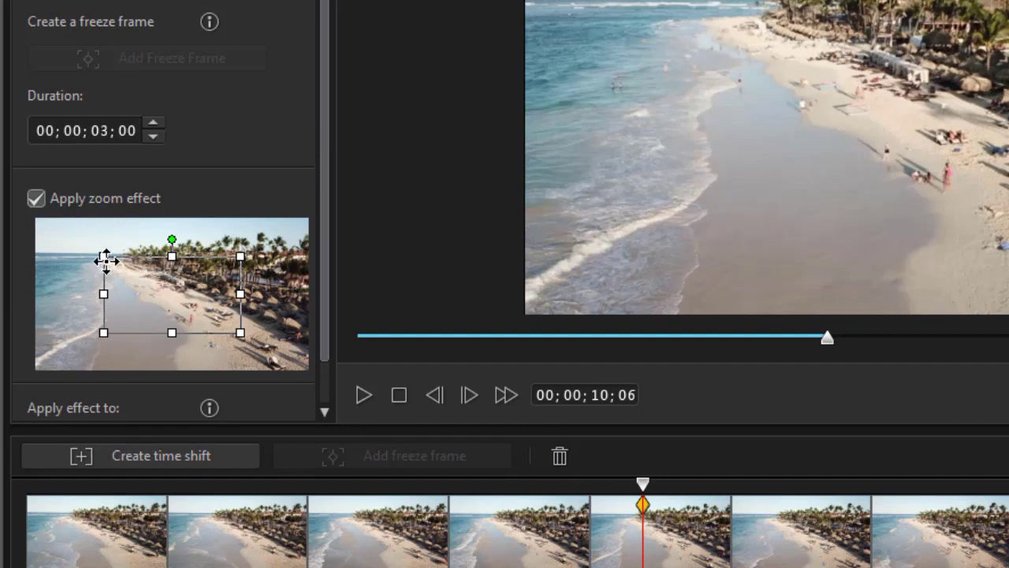
{"action": "left_click_drag", "start_coordinate": [105, 260], "coordinate": [190, 325]}
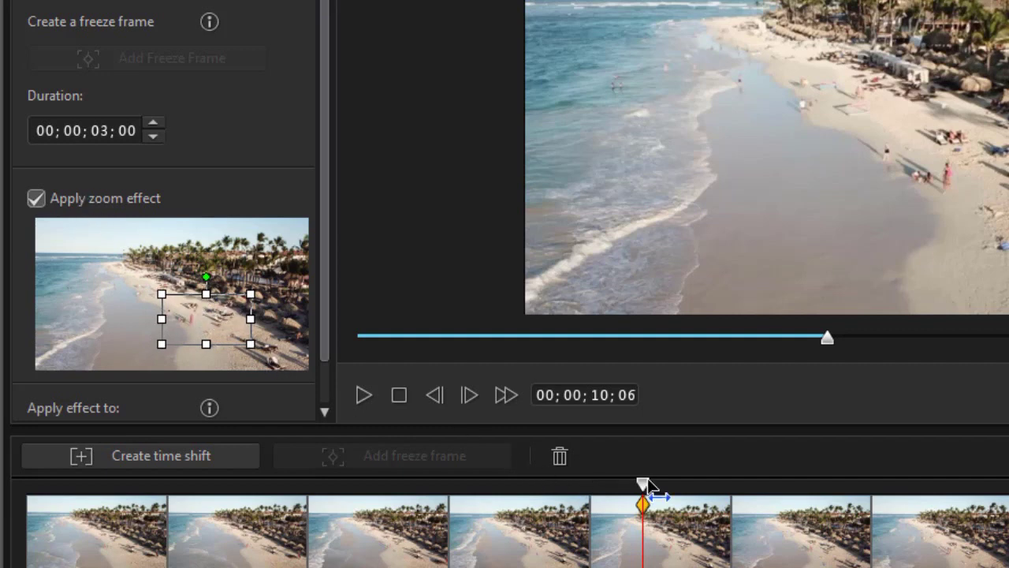
{"action": "left_click_drag", "start_coordinate": [639, 484], "coordinate": [557, 486]}
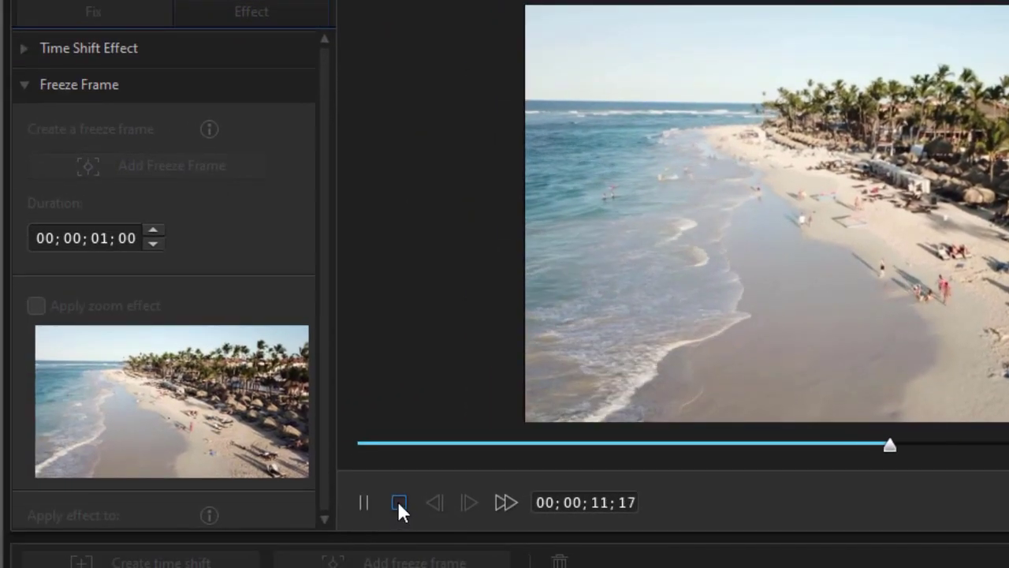
{"action": "left_click", "coordinate": [399, 505]}
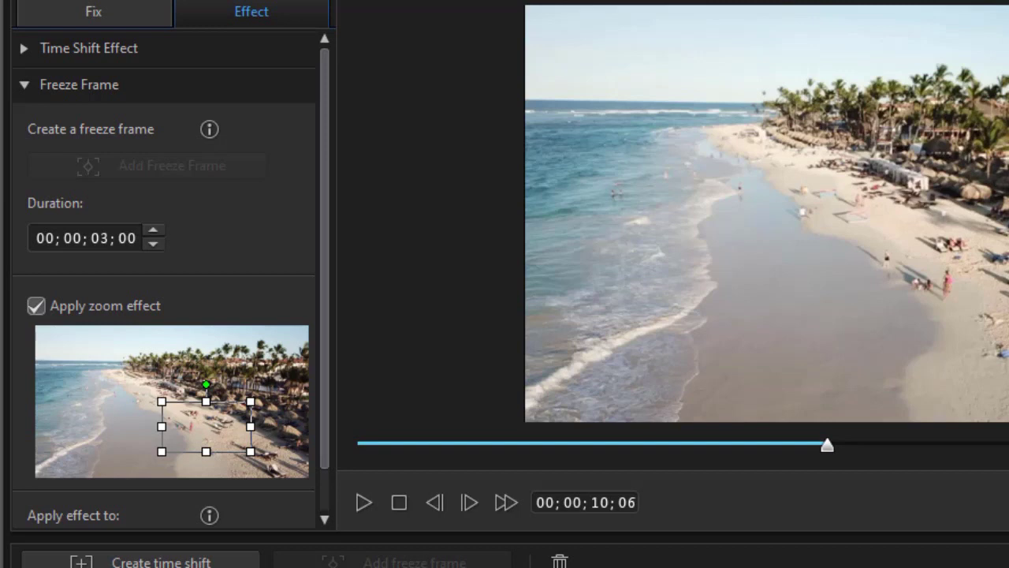
{"action": "key", "text": "Left"}
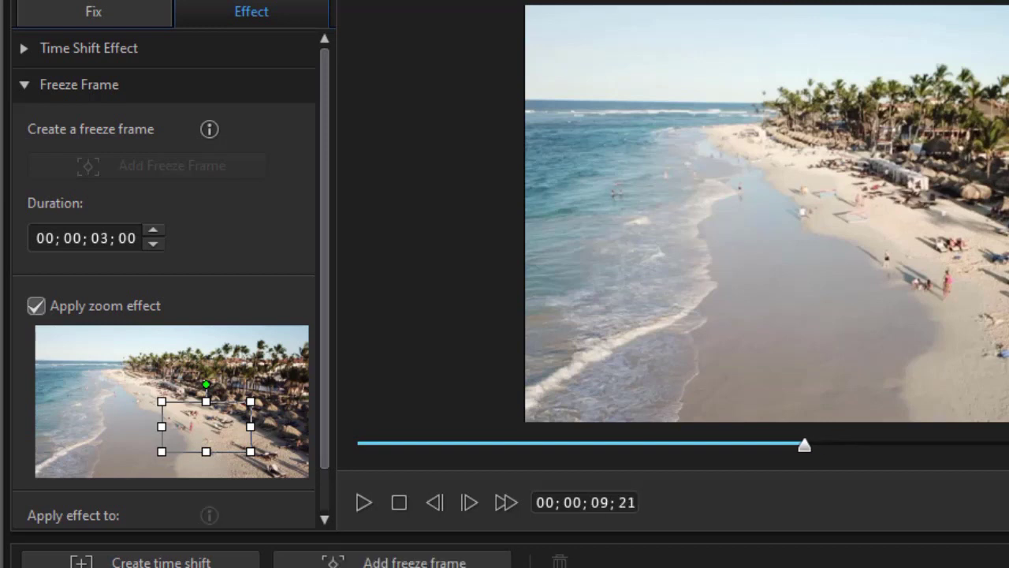
{"action": "left_click", "coordinate": [362, 501]}
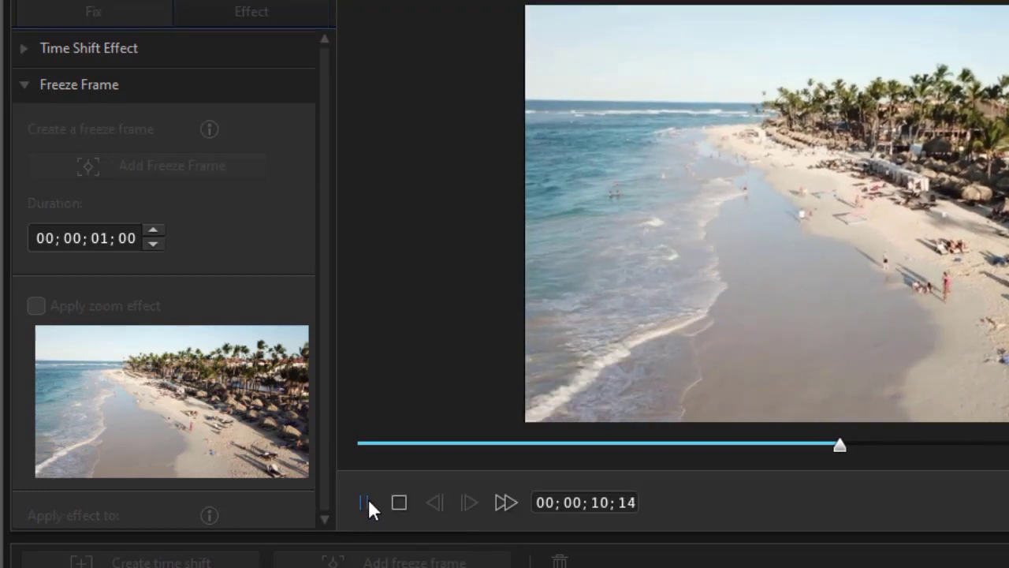
{"action": "left_click", "coordinate": [367, 500]}
{"action": "left_click", "coordinate": [407, 552]}
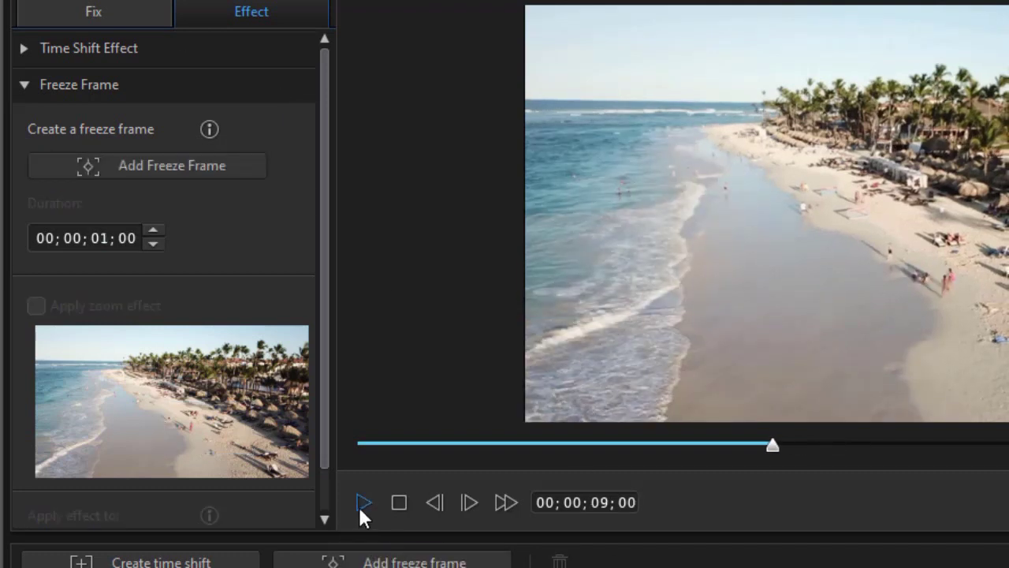
{"action": "left_click", "coordinate": [359, 499]}
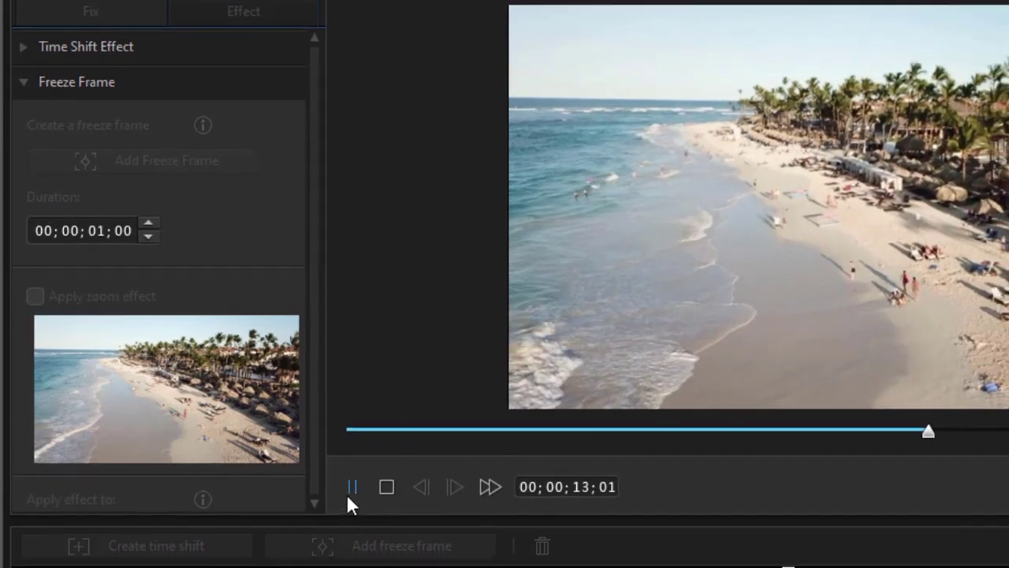
{"action": "left_click", "coordinate": [364, 502]}
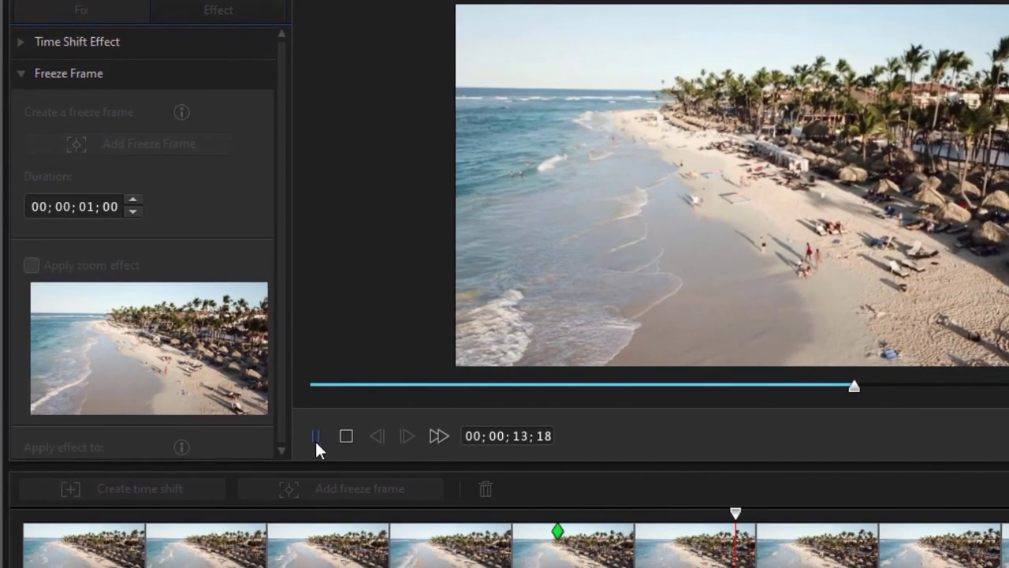
Rotate the 10;06 freeze frame's zoom box about 18° left, shift it slightly left, and preview.
{"action": "left_click", "coordinate": [552, 527]}
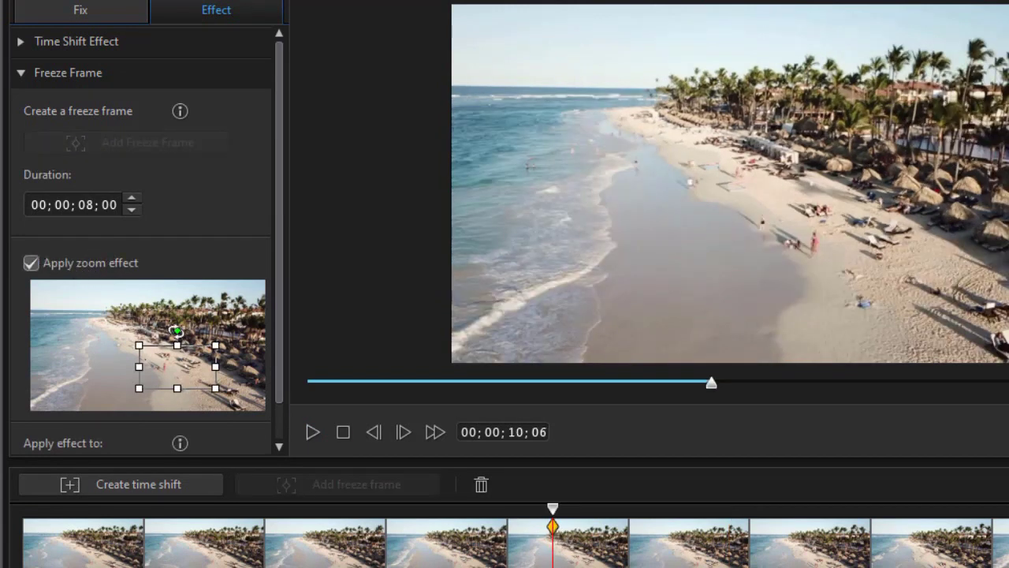
{"action": "left_click_drag", "start_coordinate": [177, 330], "coordinate": [165, 334]}
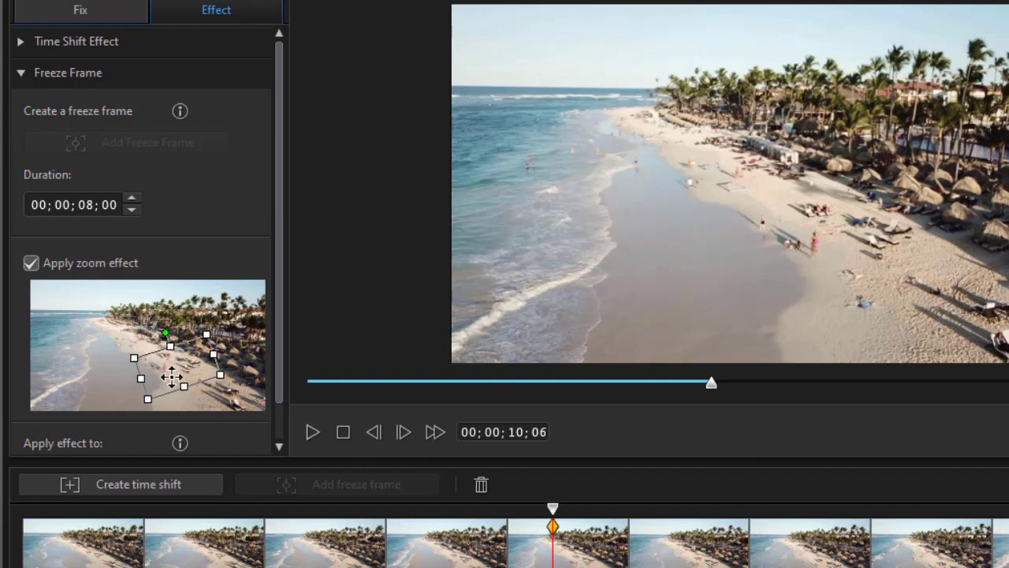
{"action": "left_click_drag", "start_coordinate": [182, 369], "coordinate": [176, 369]}
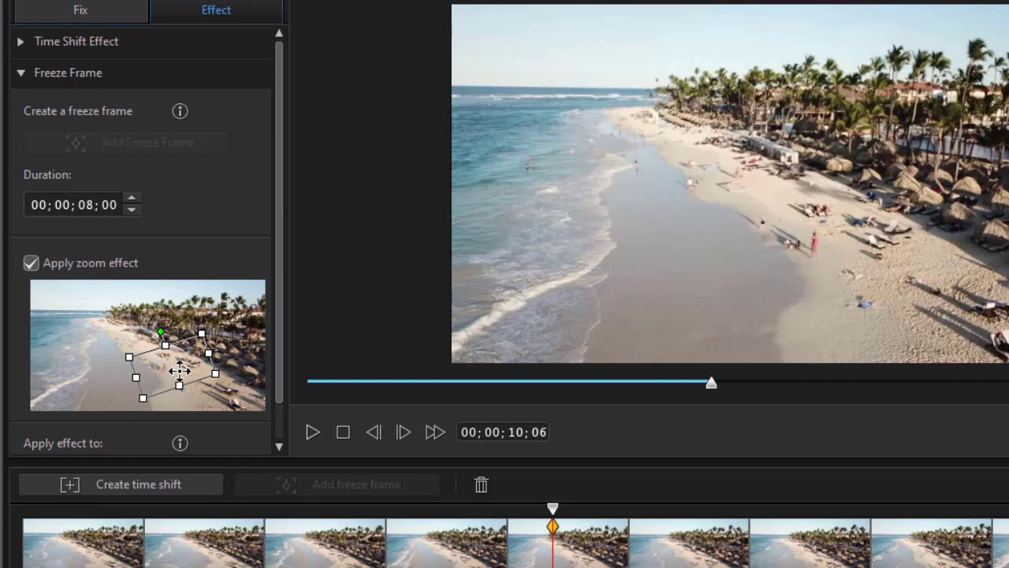
{"action": "left_click_drag", "start_coordinate": [554, 514], "coordinate": [497, 514]}
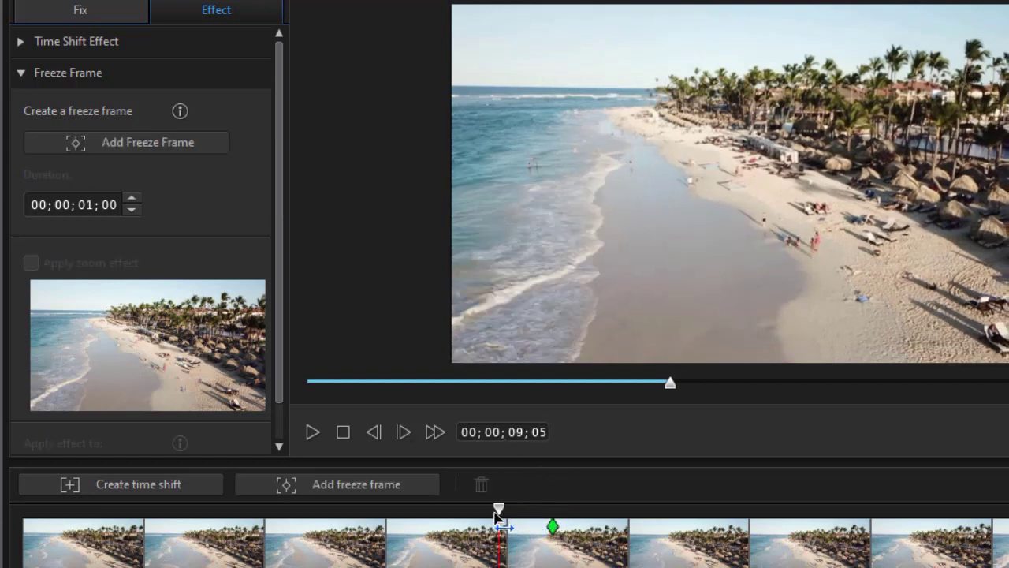
{"action": "left_click", "coordinate": [316, 430]}
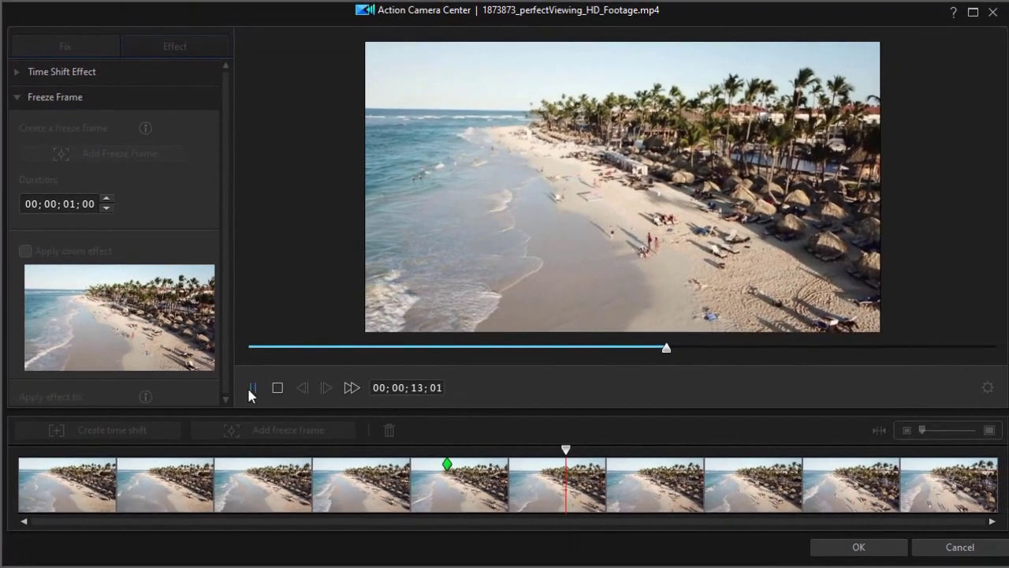
{"action": "left_click", "coordinate": [312, 432]}
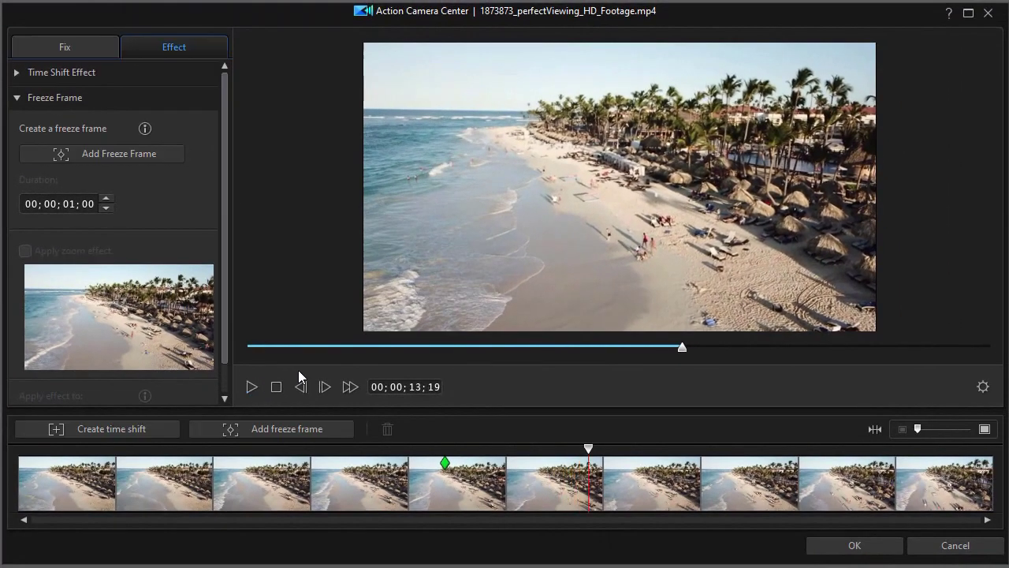
Confirm the Action Camera Center edits with OK and zoom the timeline out to show the 31;10 clip.
{"action": "left_click", "coordinate": [856, 545]}
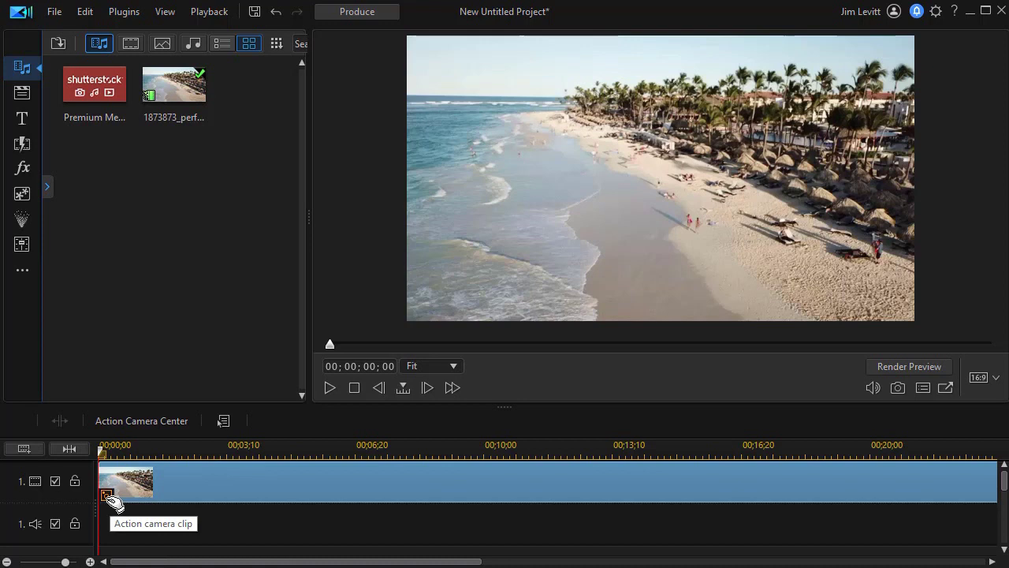
{"action": "left_click_drag", "start_coordinate": [405, 447], "coordinate": [200, 444]}
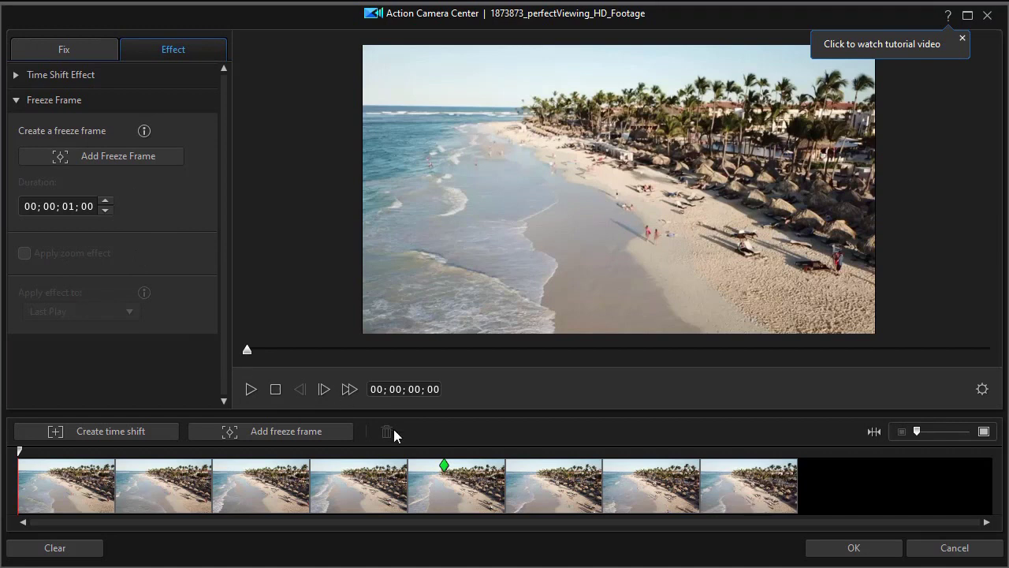
Change the freeze frame's duration to 00;00;06;00, apply it, and play back the edited beach clip.
{"action": "left_click", "coordinate": [445, 465]}
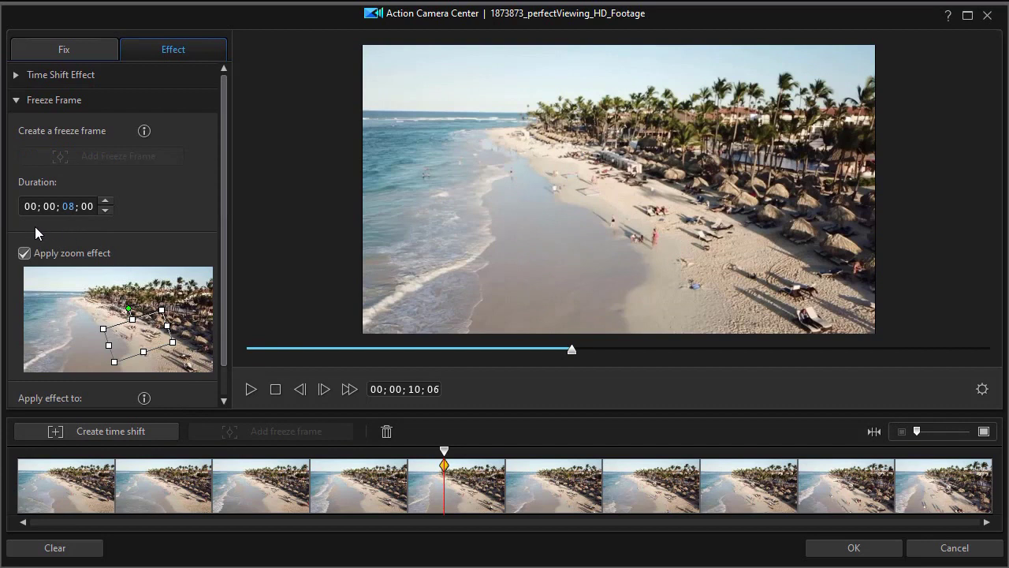
{"action": "key", "text": "Return"}
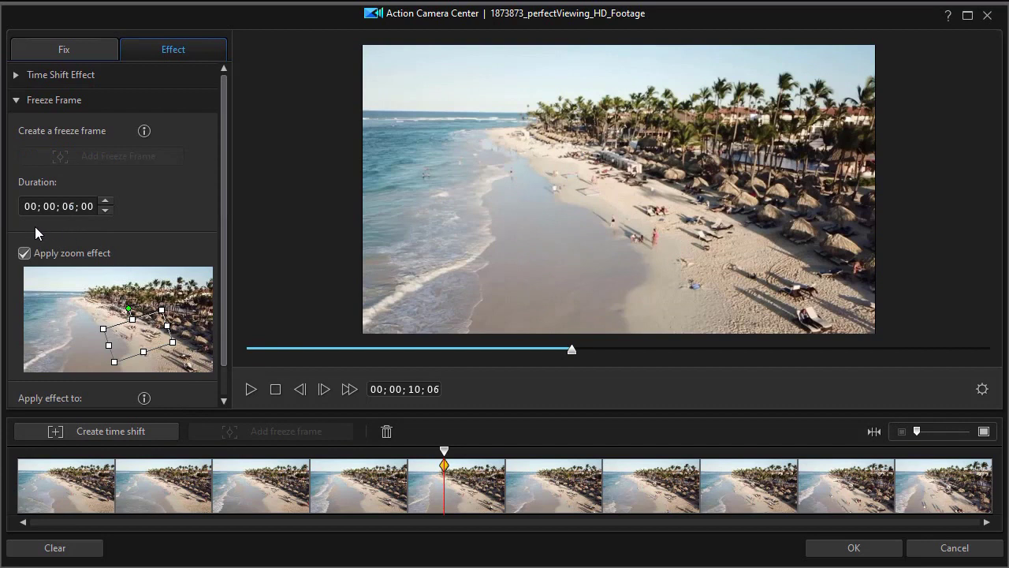
{"action": "left_click", "coordinate": [850, 549]}
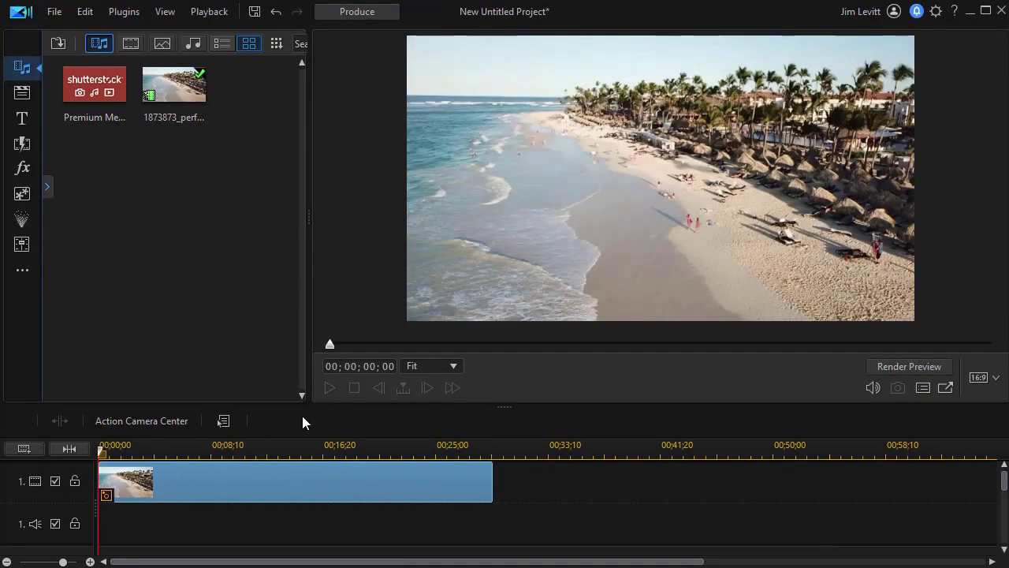
{"action": "left_click", "coordinate": [330, 387]}
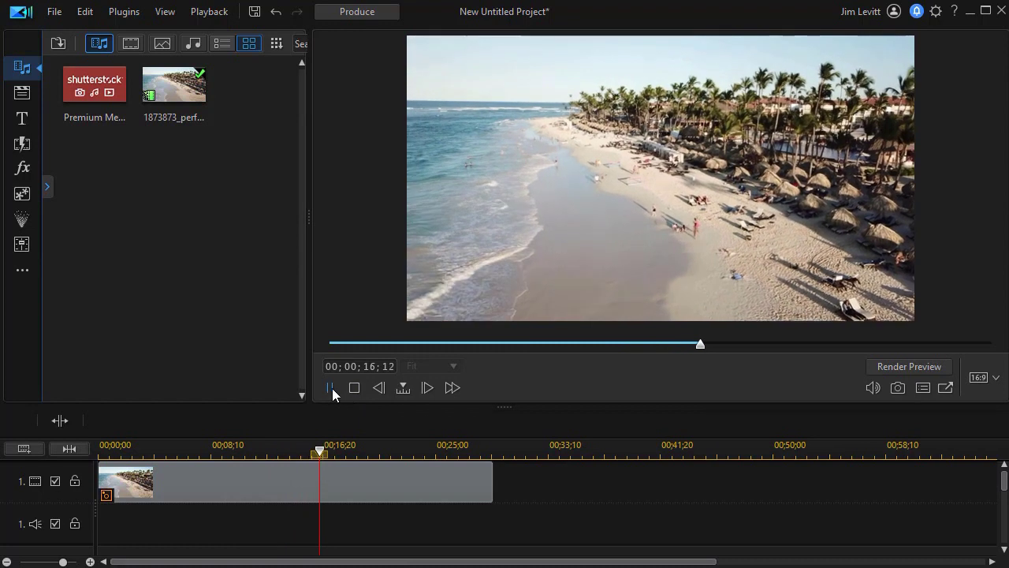
{"action": "left_click", "coordinate": [330, 388]}
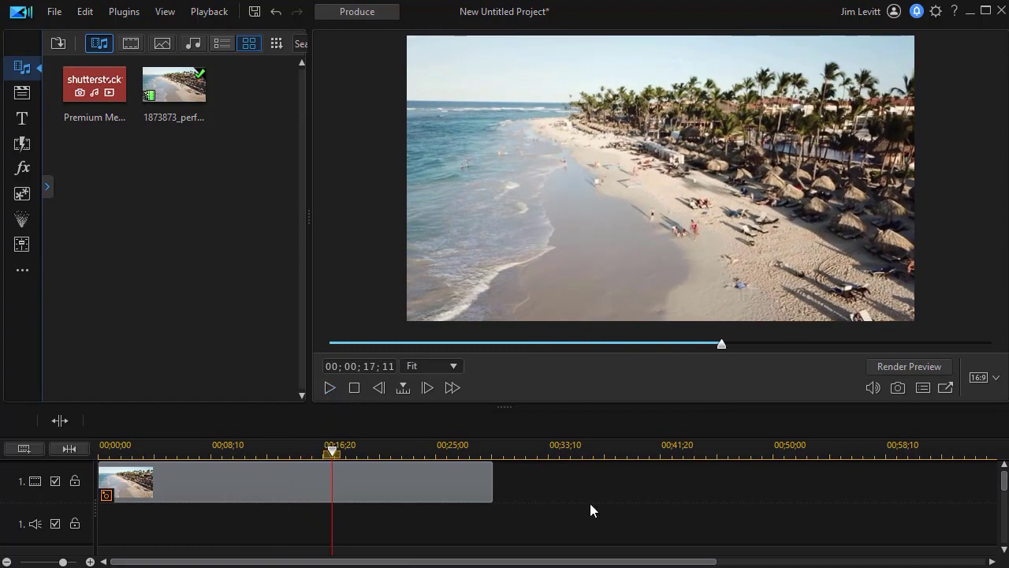